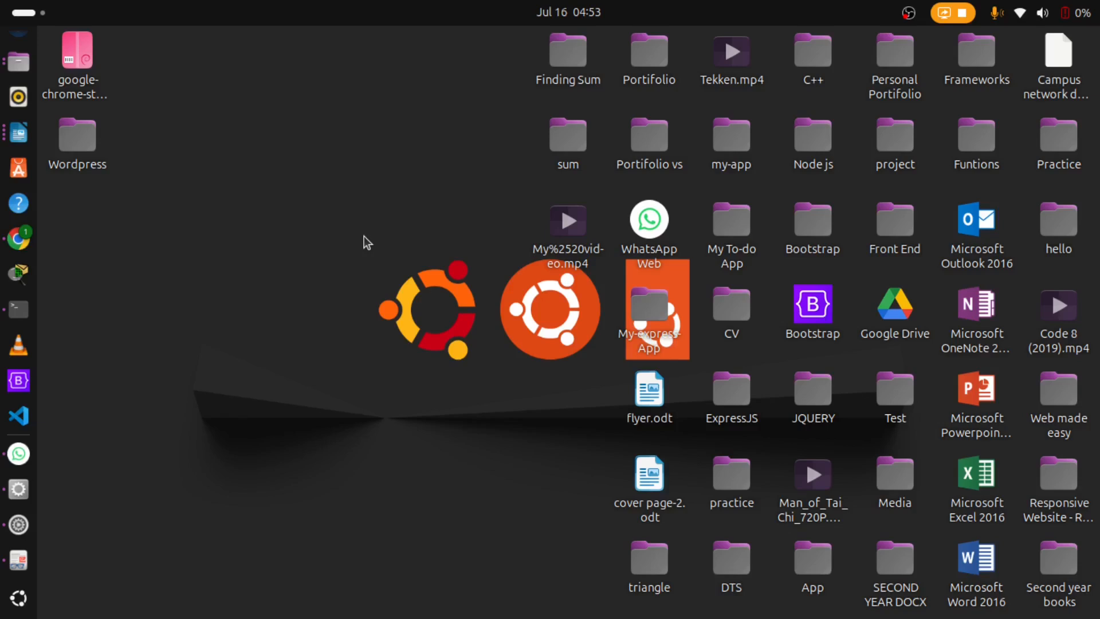
Step: Switch to flyer.odt in LibreOffice Writer and review the Content Essentials list, highlighting the Education and Projects / Certifications / Awards items
click(21, 141)
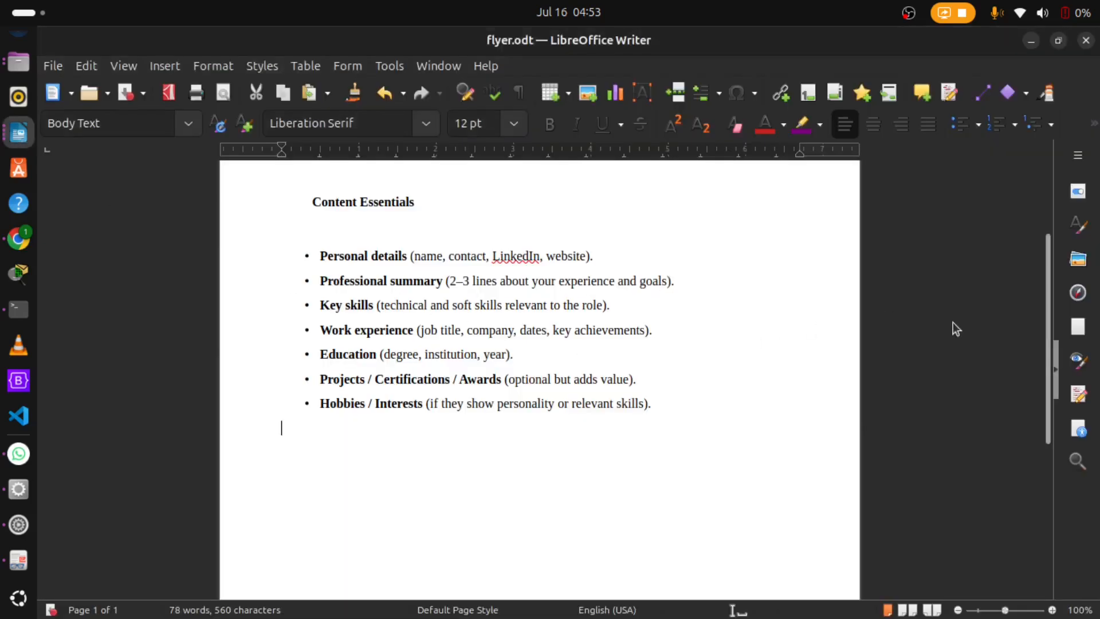
drag(1049, 312, 1047, 197)
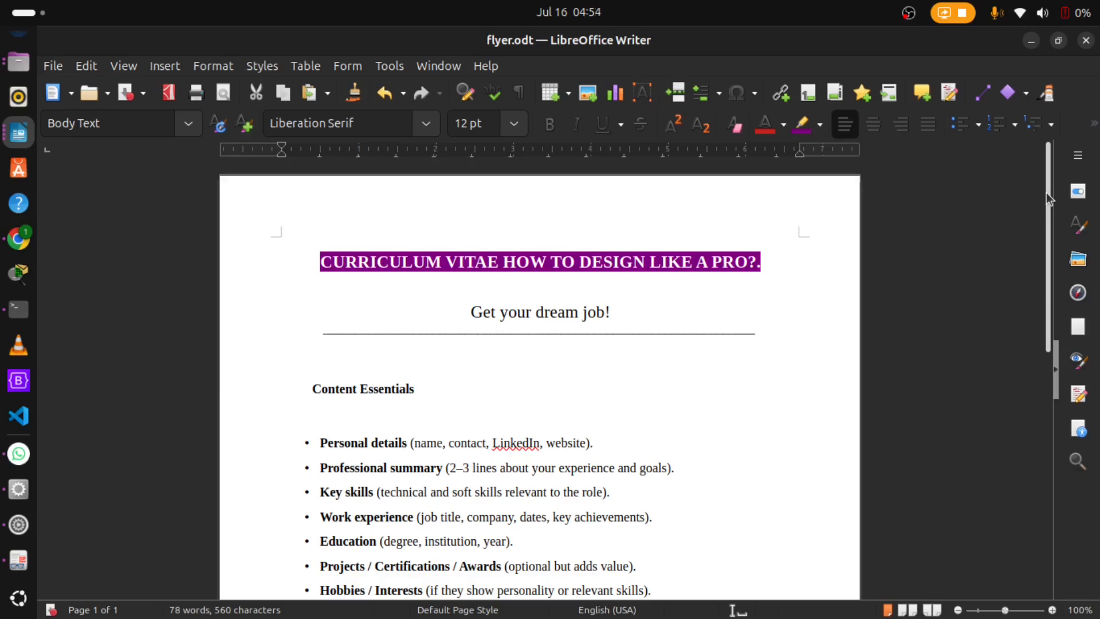
drag(1046, 192, 1045, 219)
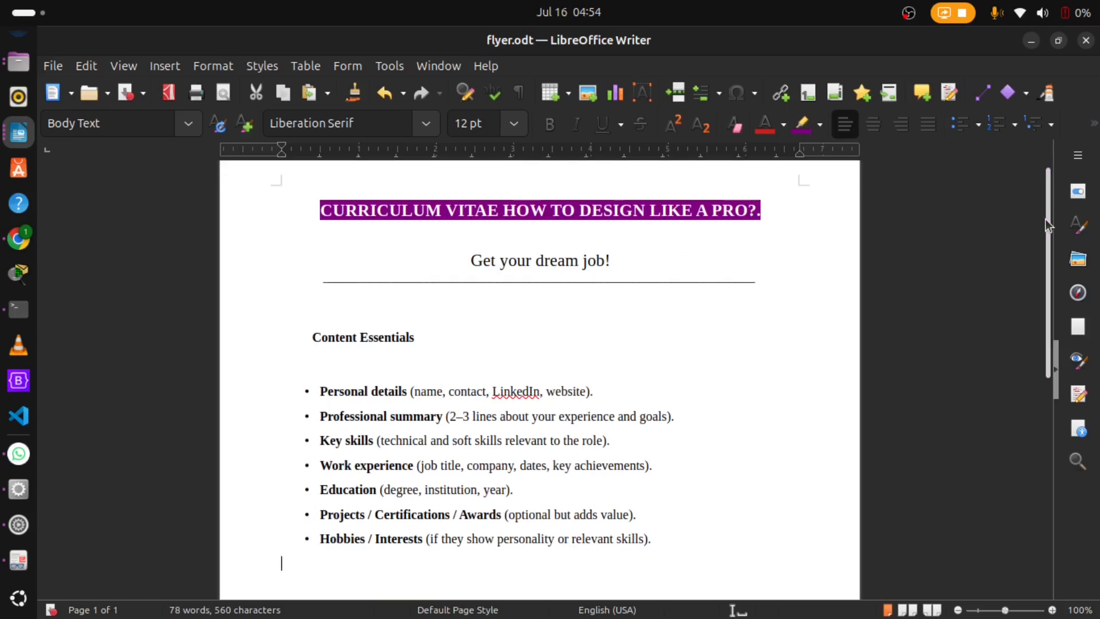
drag(1044, 218, 1047, 244)
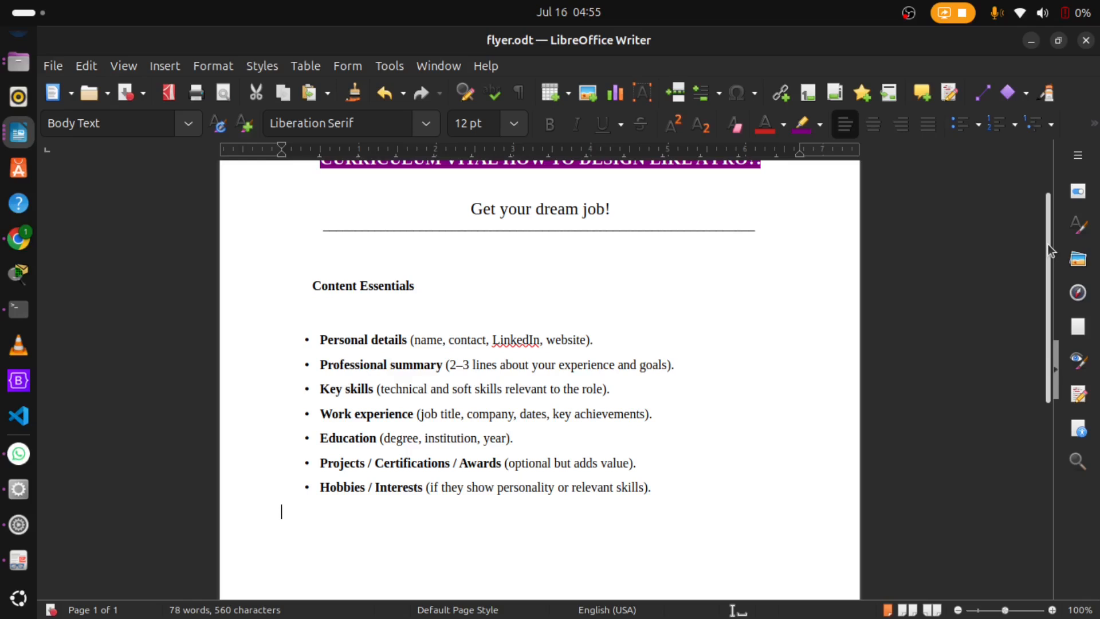
drag(1047, 244, 1042, 256)
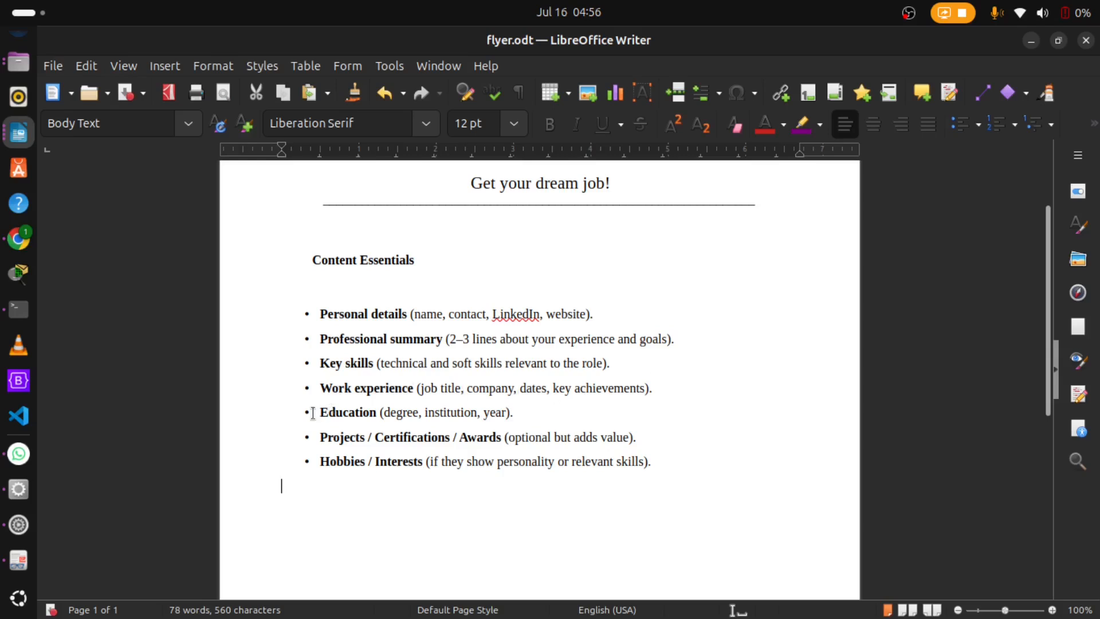
drag(319, 412, 518, 419)
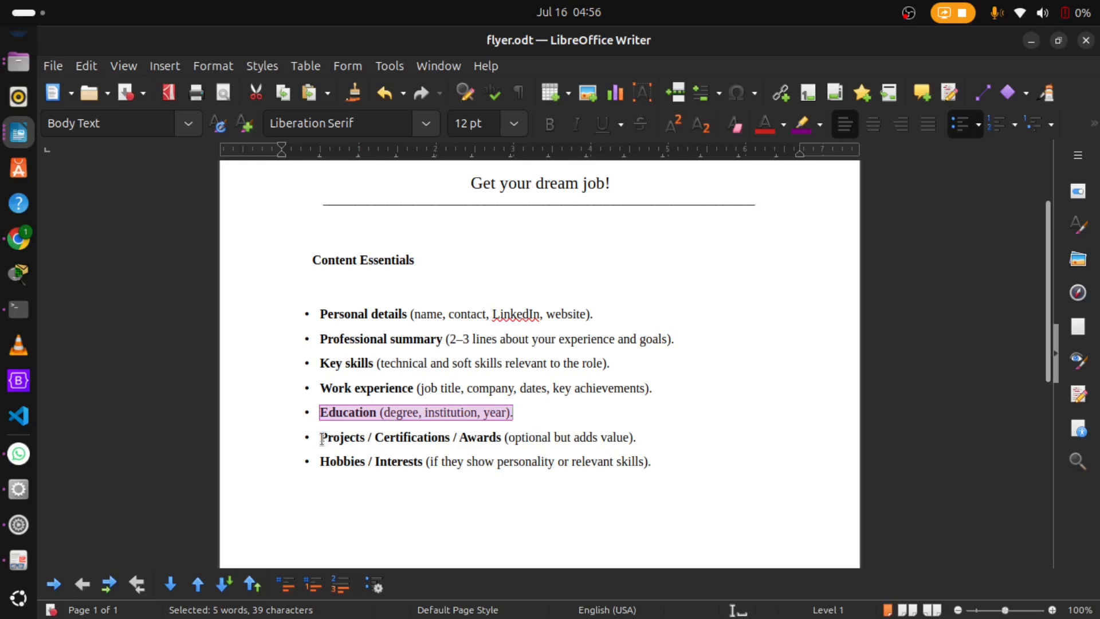
drag(321, 440, 346, 442)
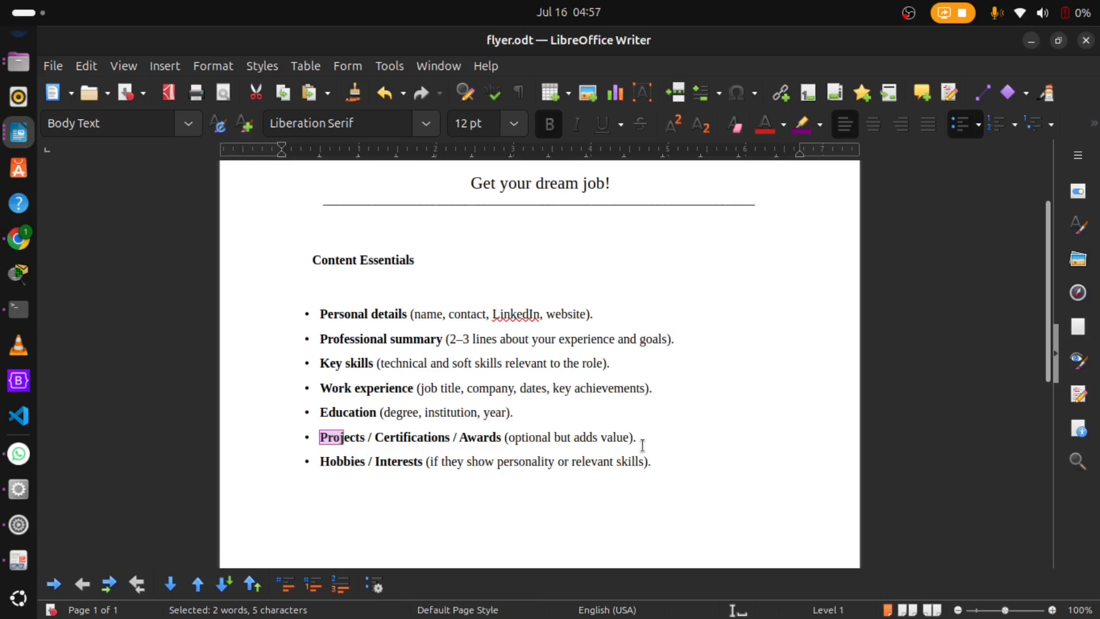
drag(642, 443, 310, 436)
click(511, 488)
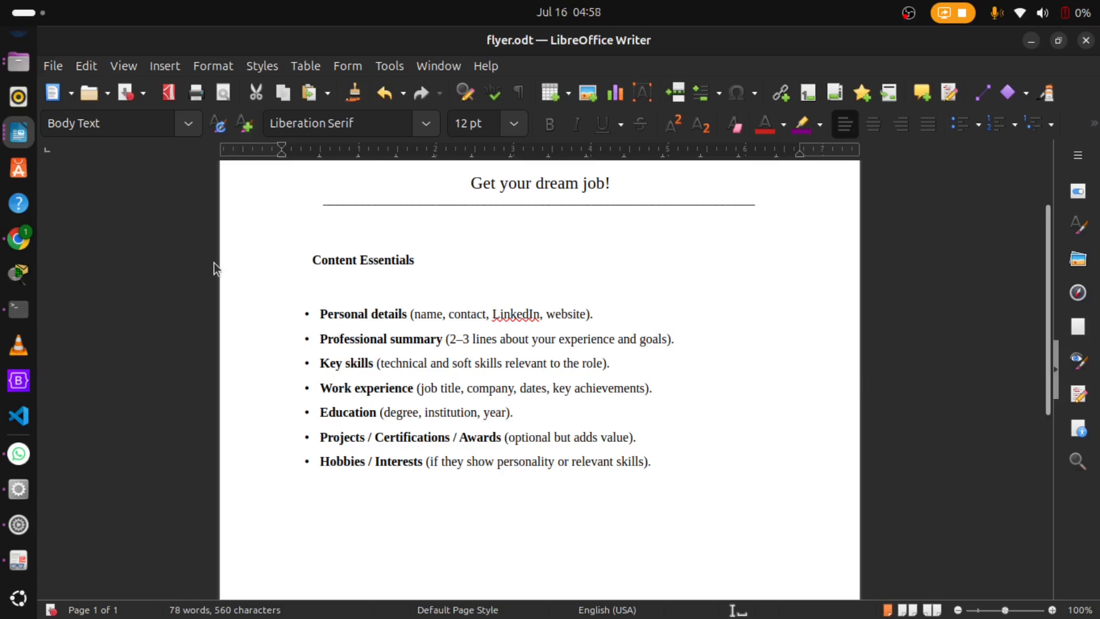
Step: Switch to Chrome and open the canva.com home page in a new tab
click(18, 239)
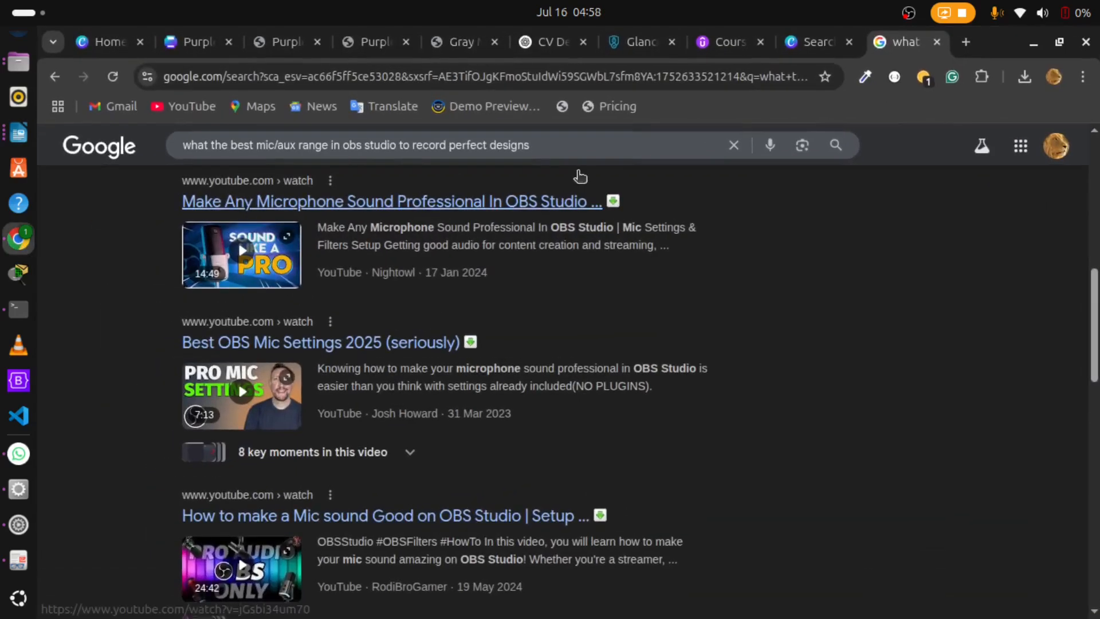
click(966, 42)
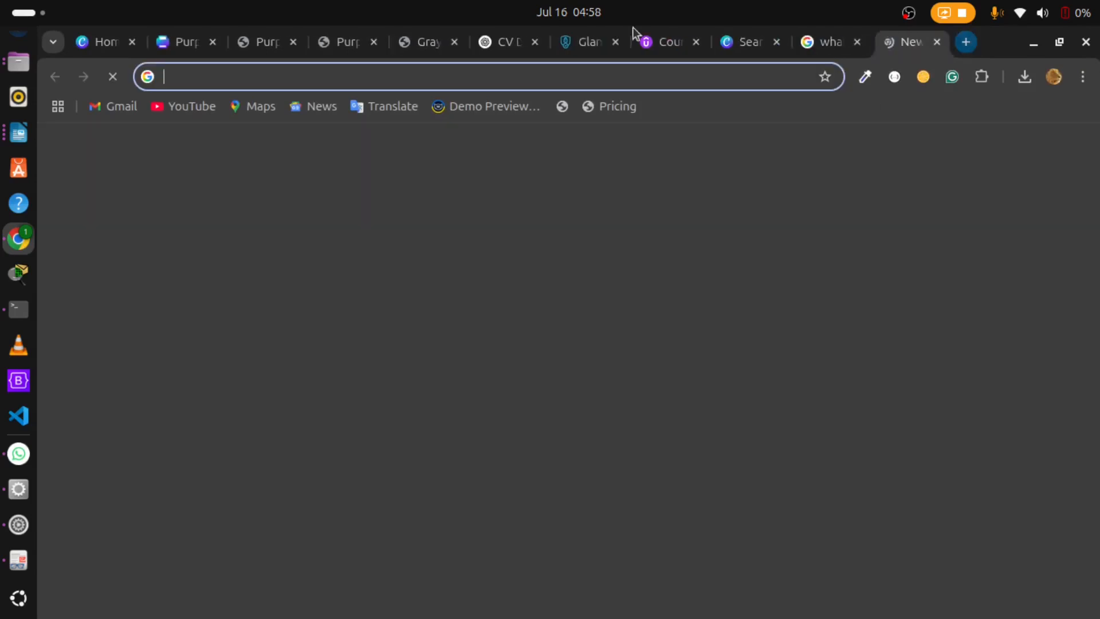
click(368, 81)
text(canva)
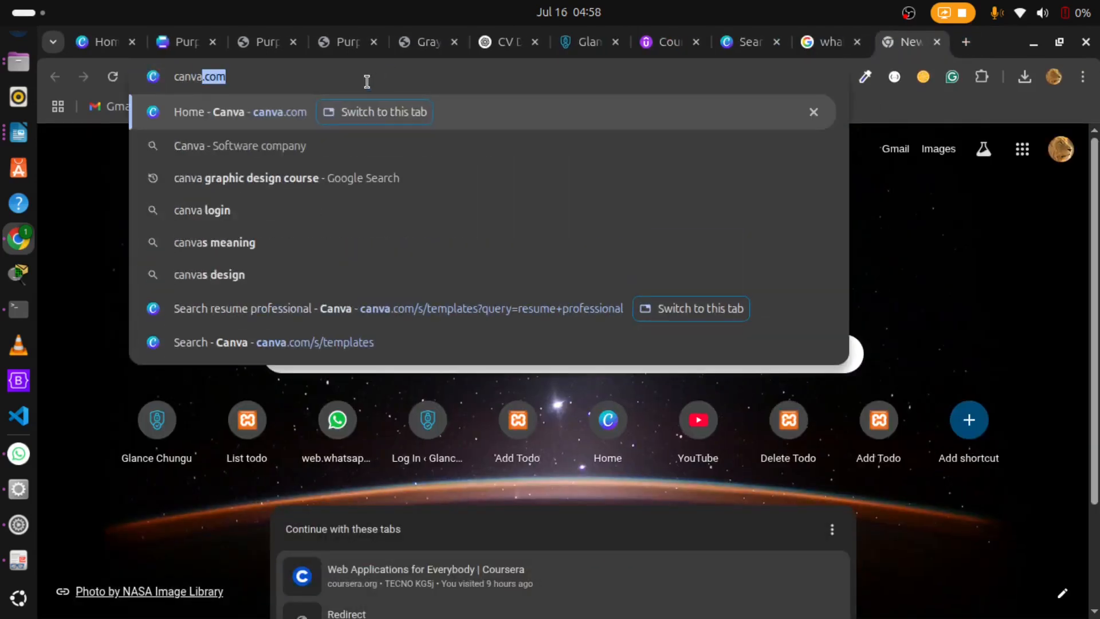
key(Return)
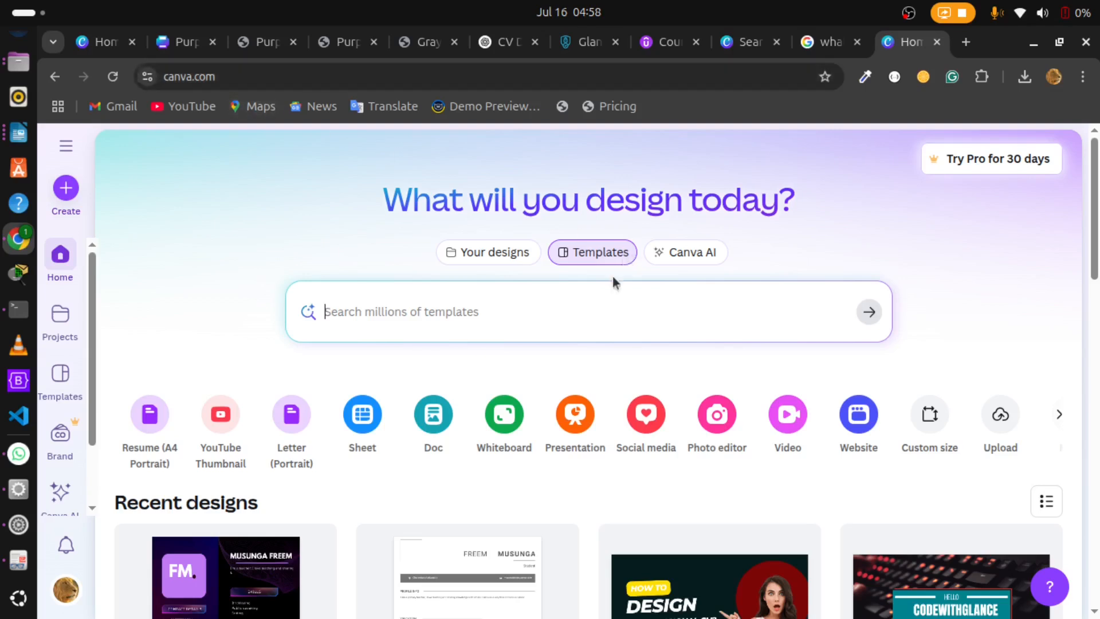
Step: Search the Canva templates for "resume professional" and browse the resulting resume designs
drag(1091, 236, 1092, 260)
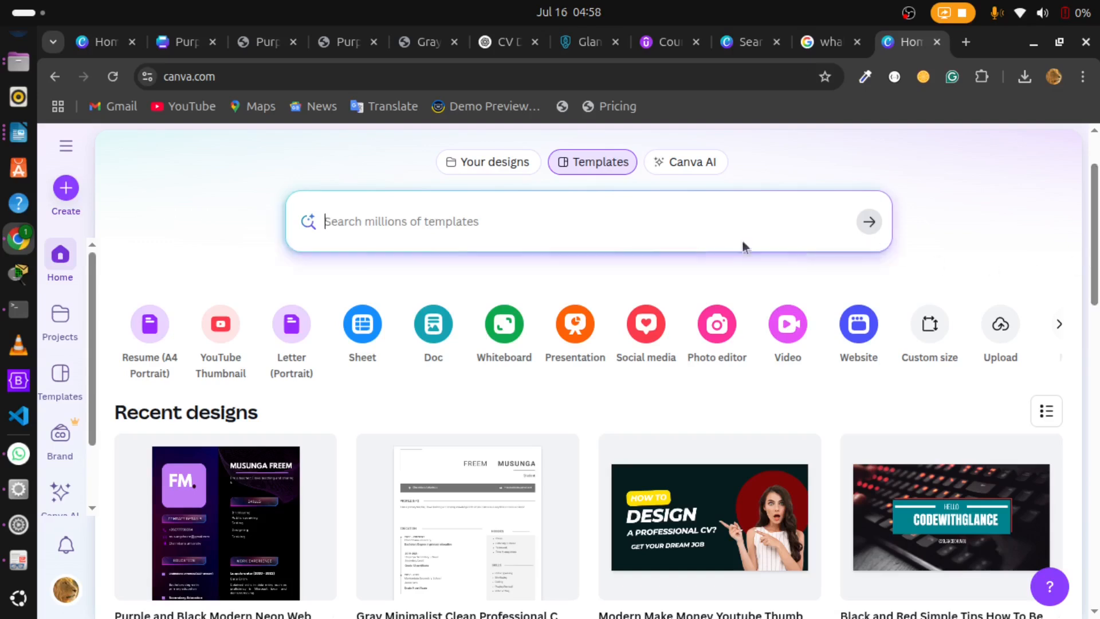
click(419, 231)
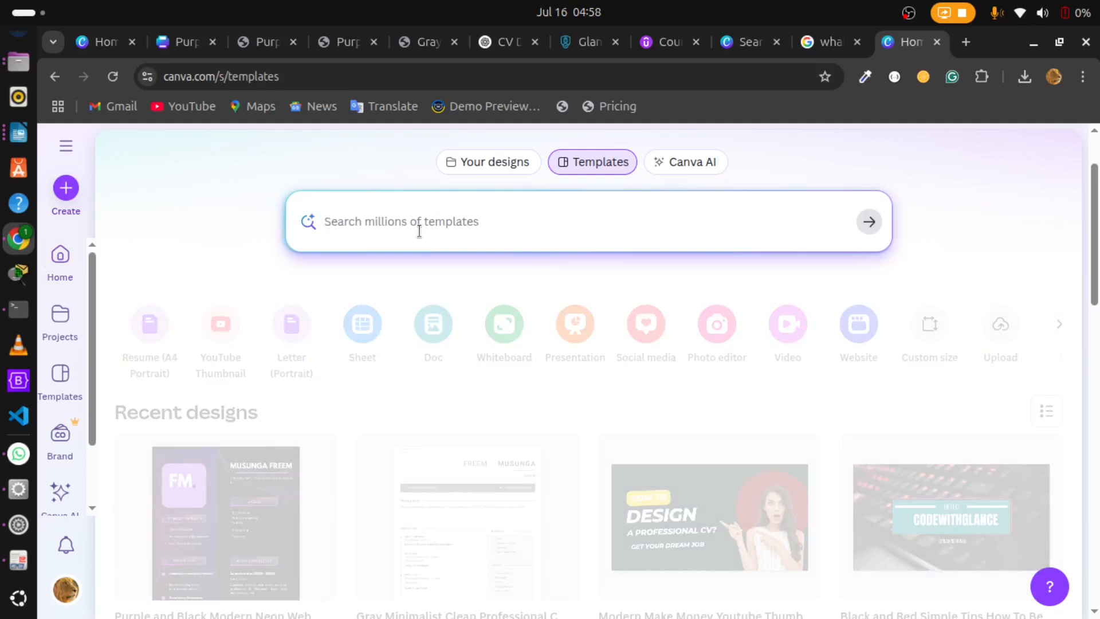
text(resu)
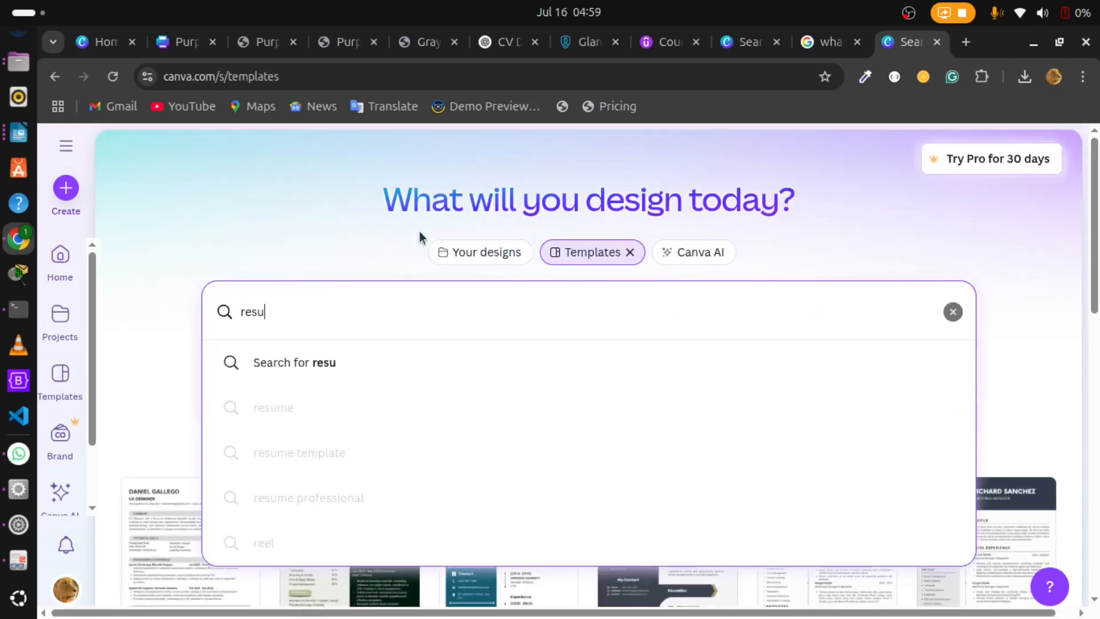
text(me)
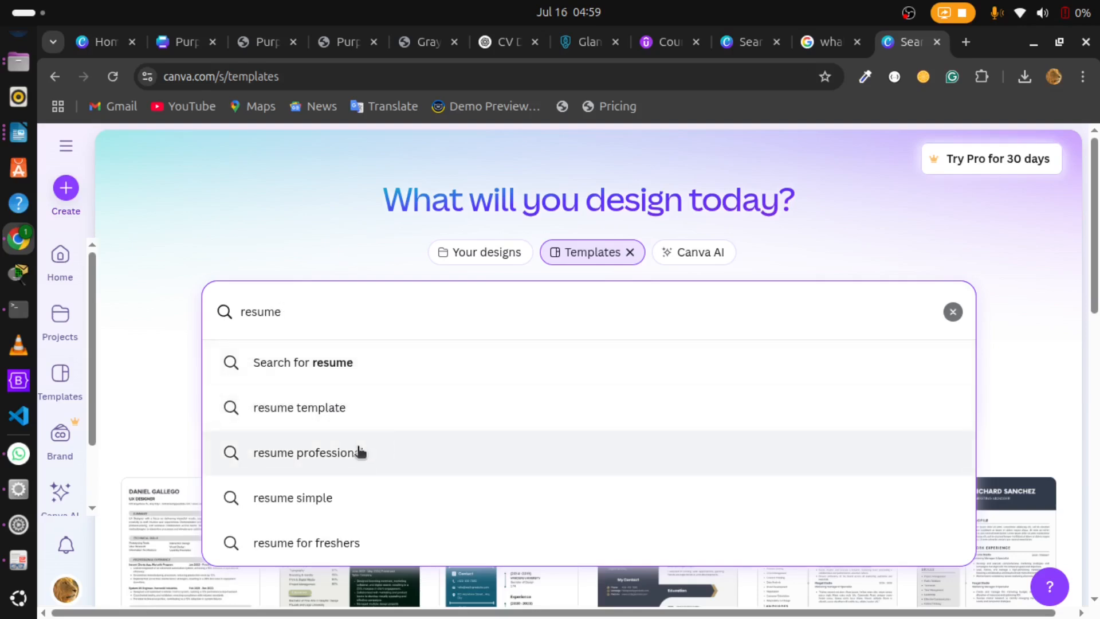
click(358, 450)
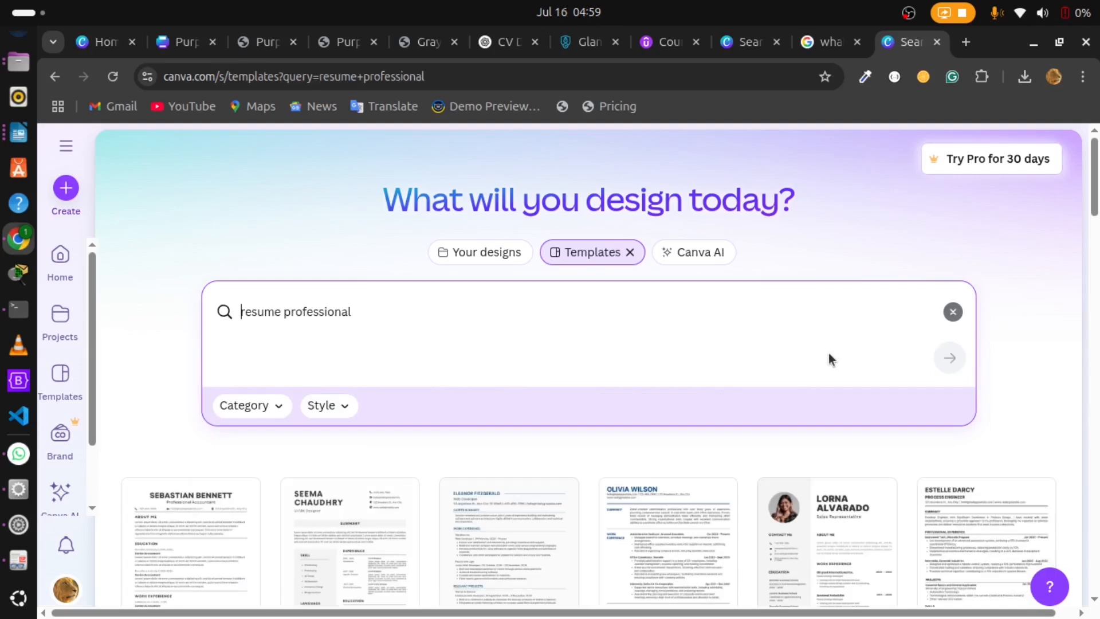
drag(1094, 191, 1093, 225)
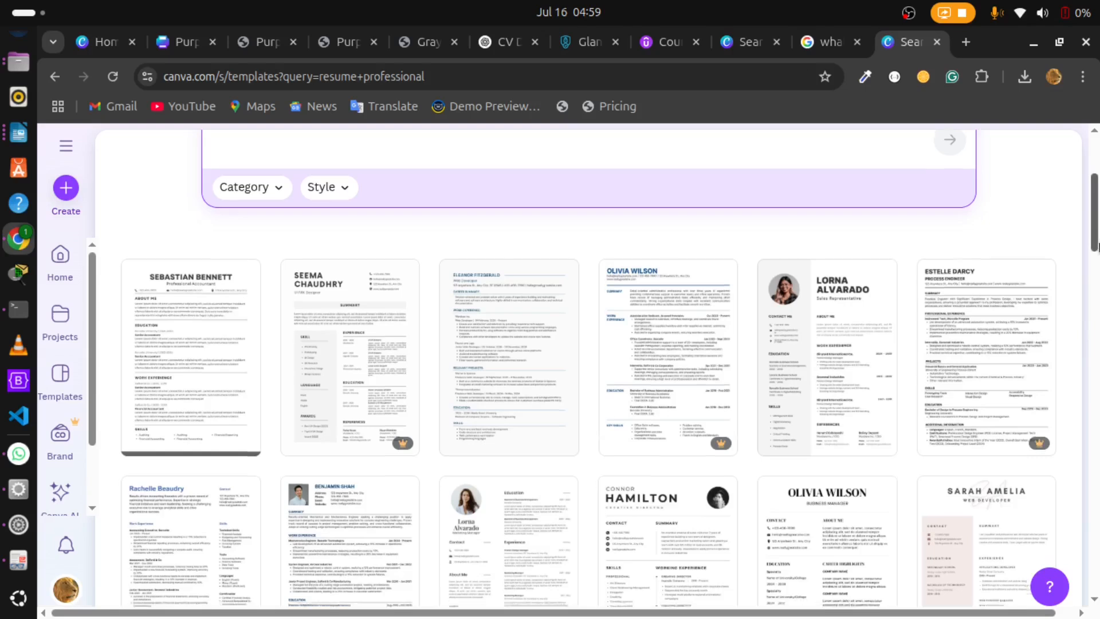
scroll(1095, 252, down, 1)
drag(1097, 253, 1096, 248)
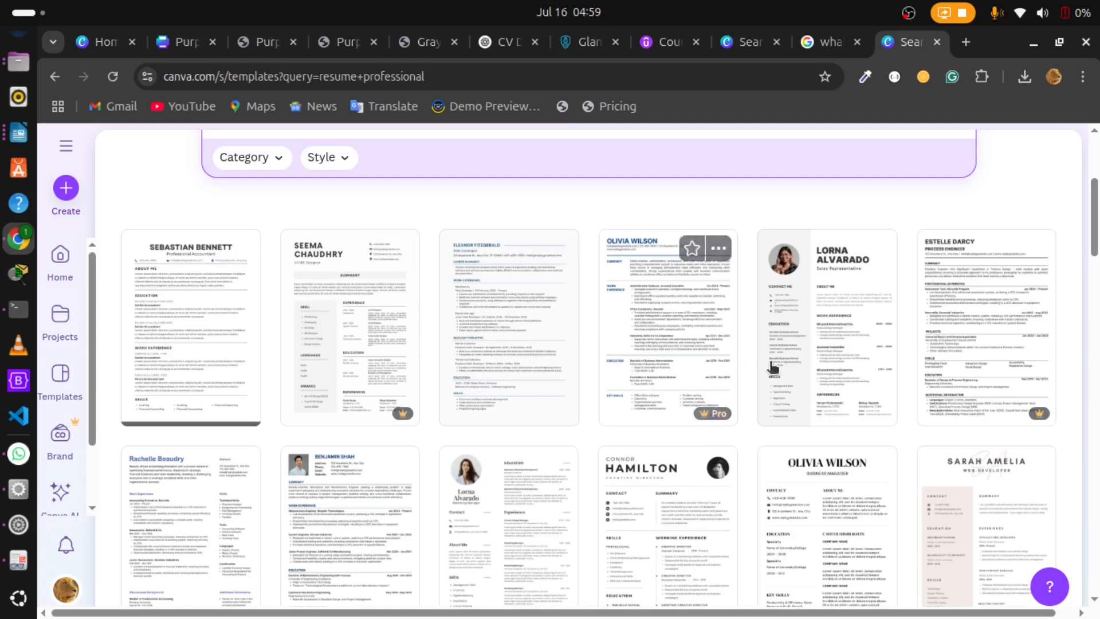
drag(1091, 252, 1080, 273)
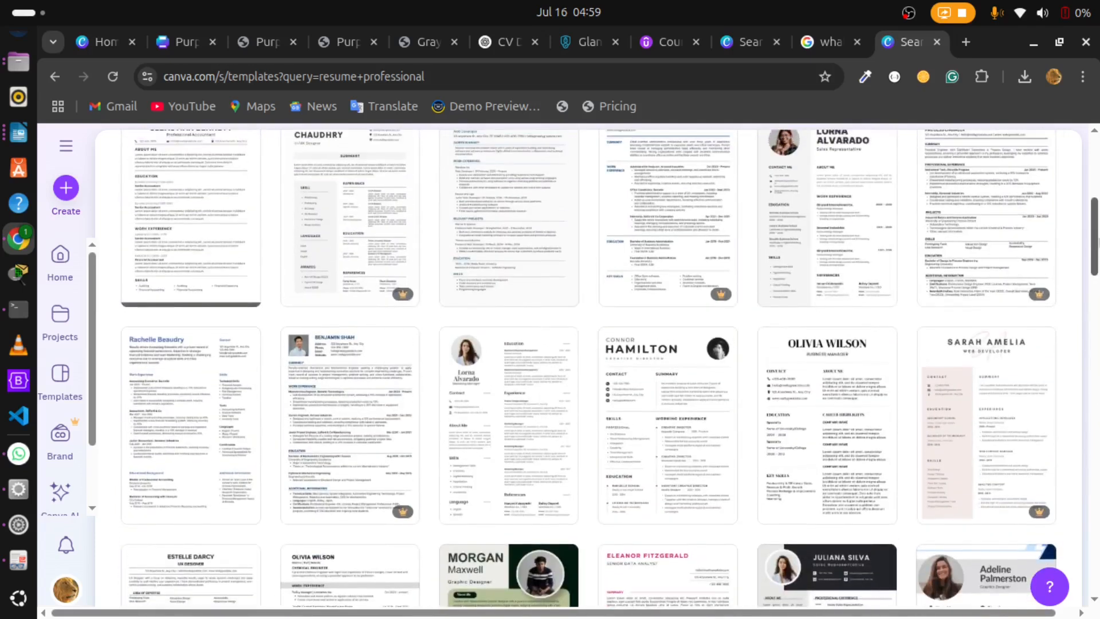
scroll(537, 344, up, 6)
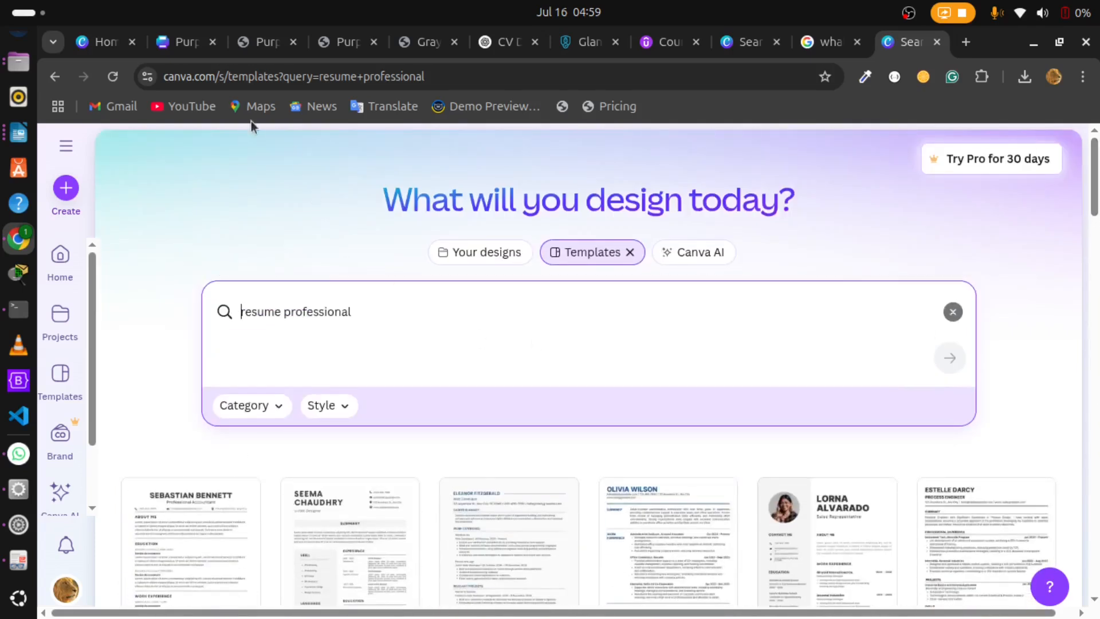
Step: Switch to the open Purple and Black Modern Neon Web Designer design and examine its contact, skills, education, work experience and hobbies sections
click(182, 49)
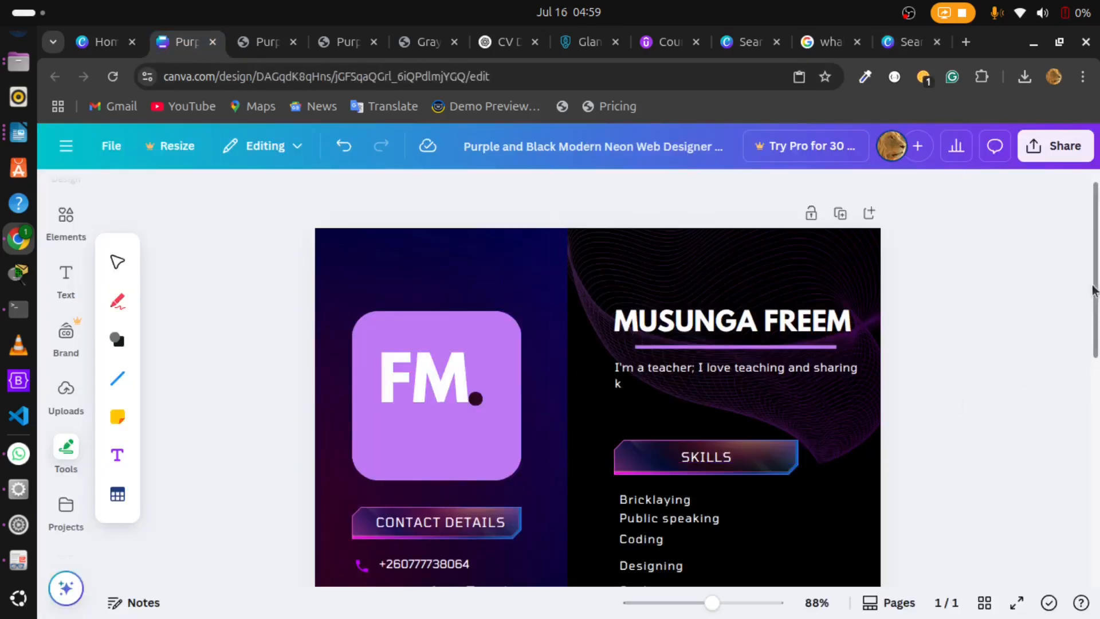
scroll(1093, 291, down, 8)
scroll(597, 378, up, 8)
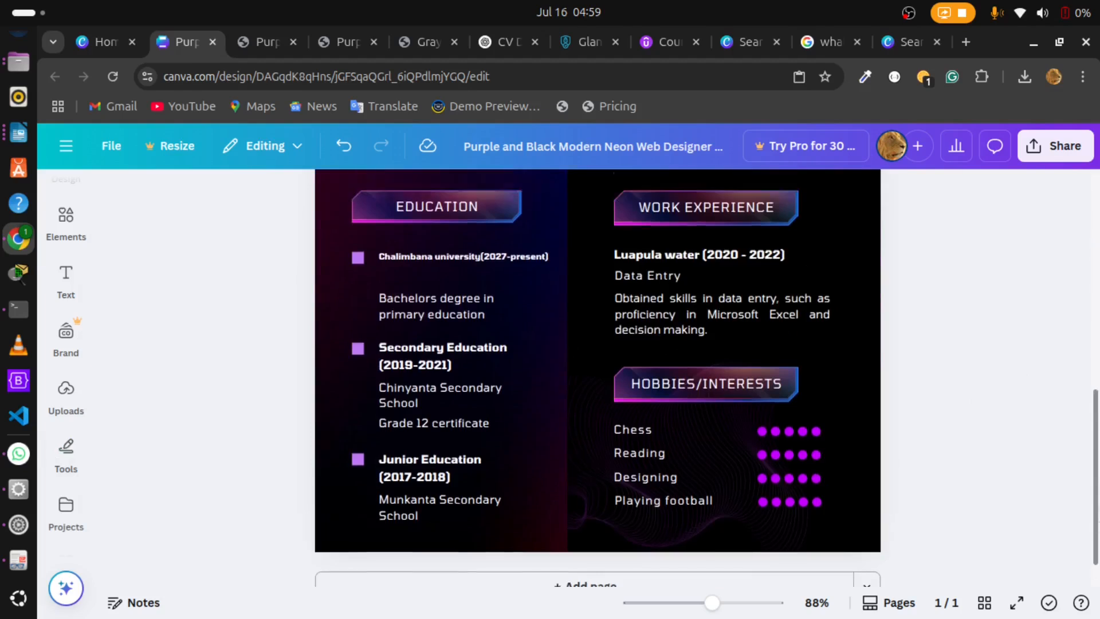
scroll(597, 378, down, 3)
scroll(598, 378, up, 4)
scroll(597, 378, down, 1)
scroll(597, 377, down, 1)
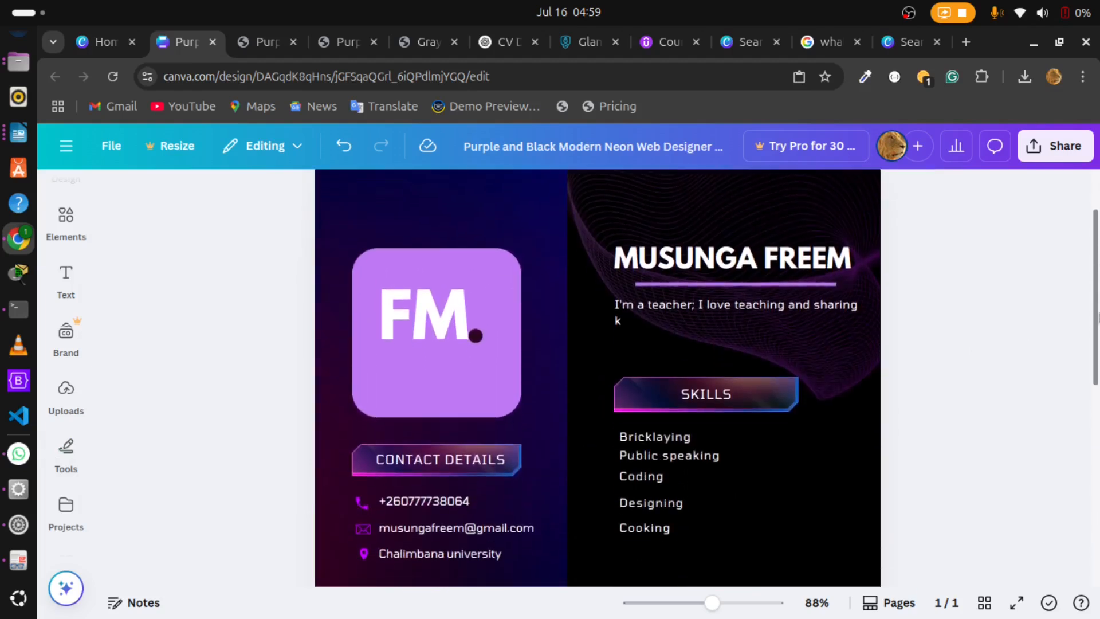
scroll(597, 378, up, 2)
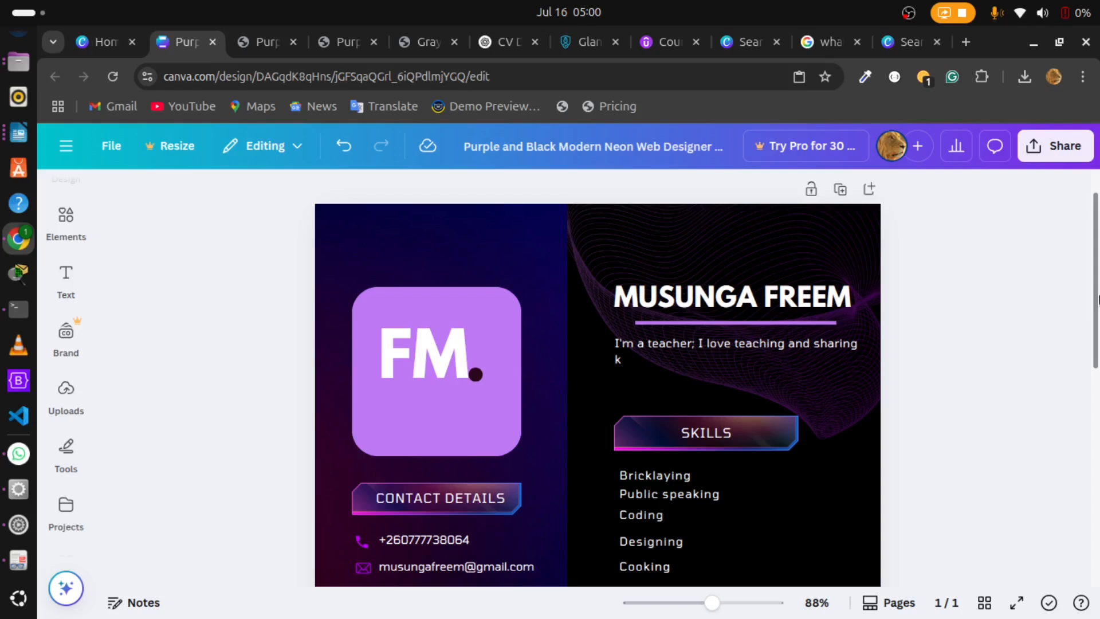
drag(1098, 297, 1097, 299)
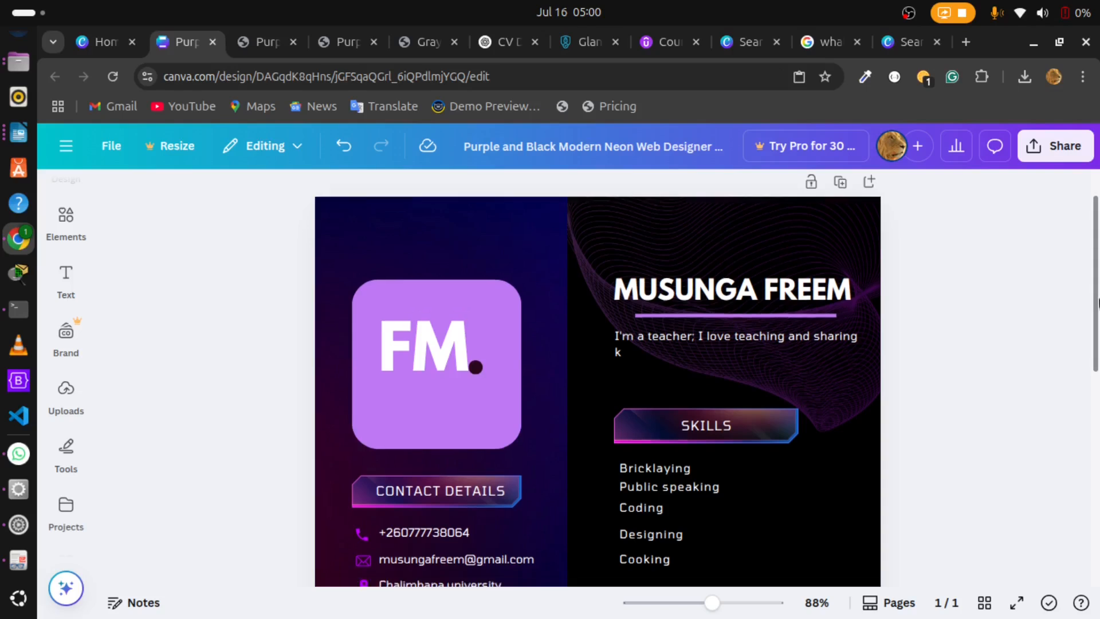
mouse_move(1097, 302)
mouse_down()
mouse_move(1095, 330)
mouse_move(1094, 310)
mouse_up()
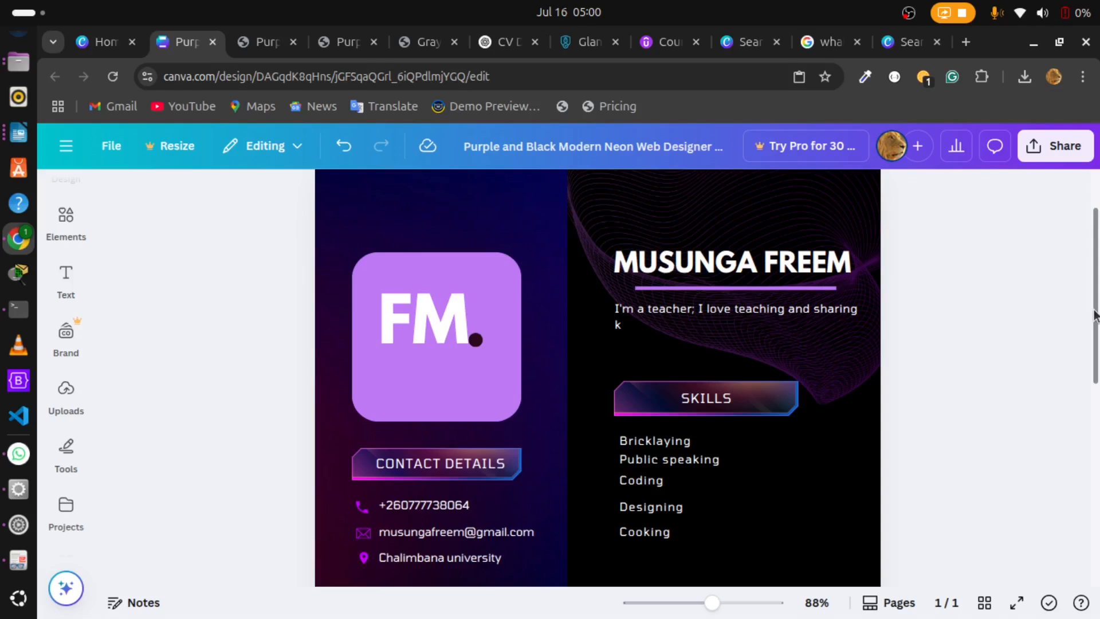
drag(1095, 315, 1095, 385)
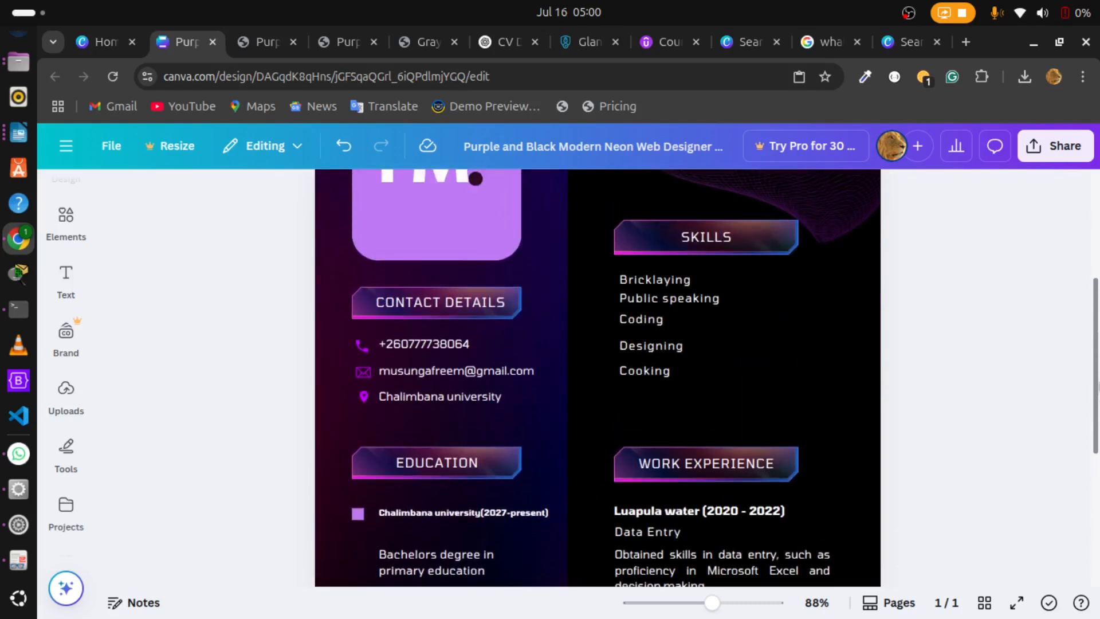
drag(1096, 301, 1091, 223)
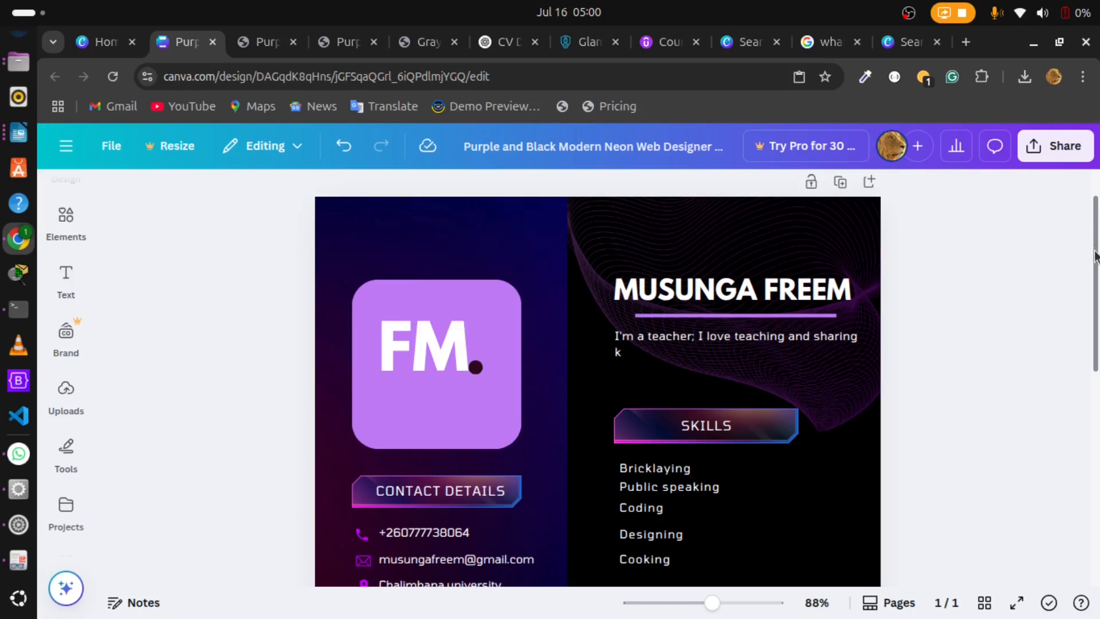
drag(1095, 256, 1089, 322)
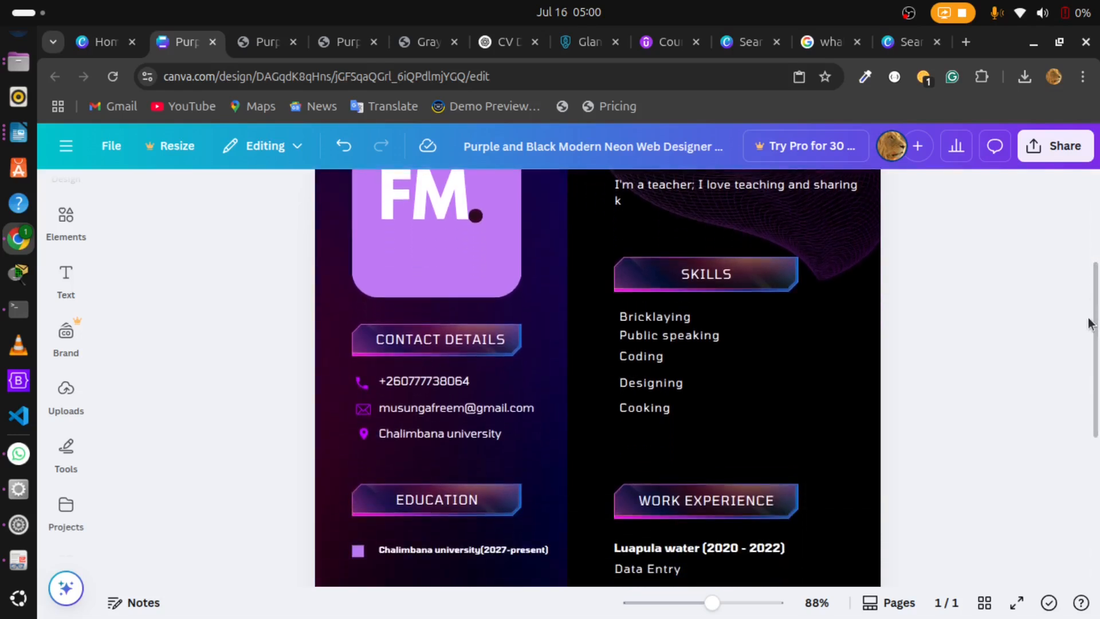
Step: Add the recently used circle shape to the resume page and delete it again
click(78, 227)
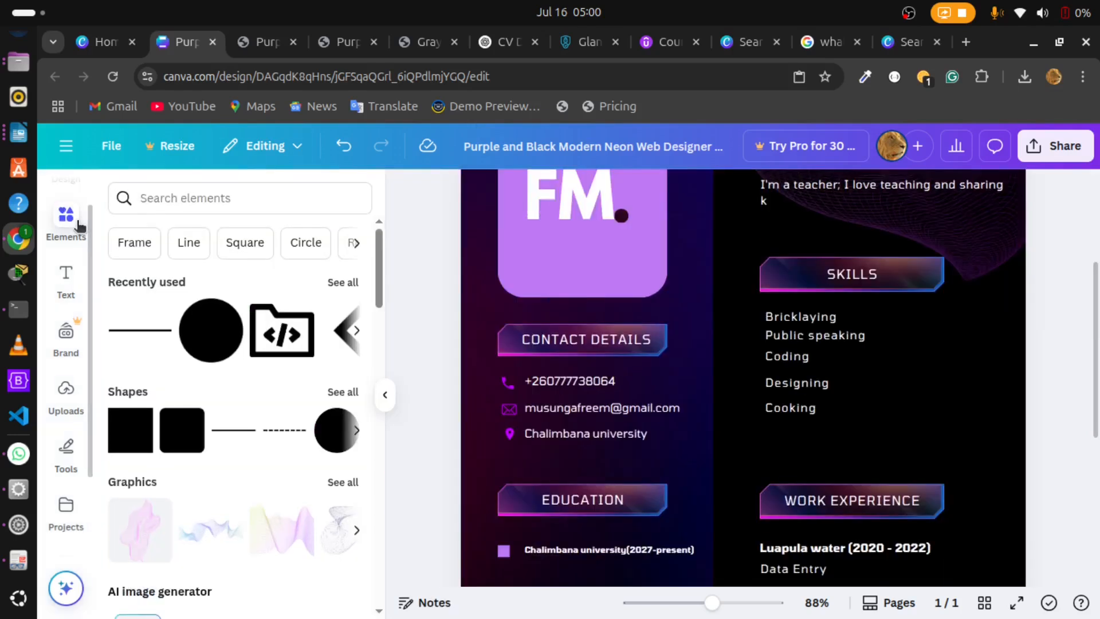
click(211, 337)
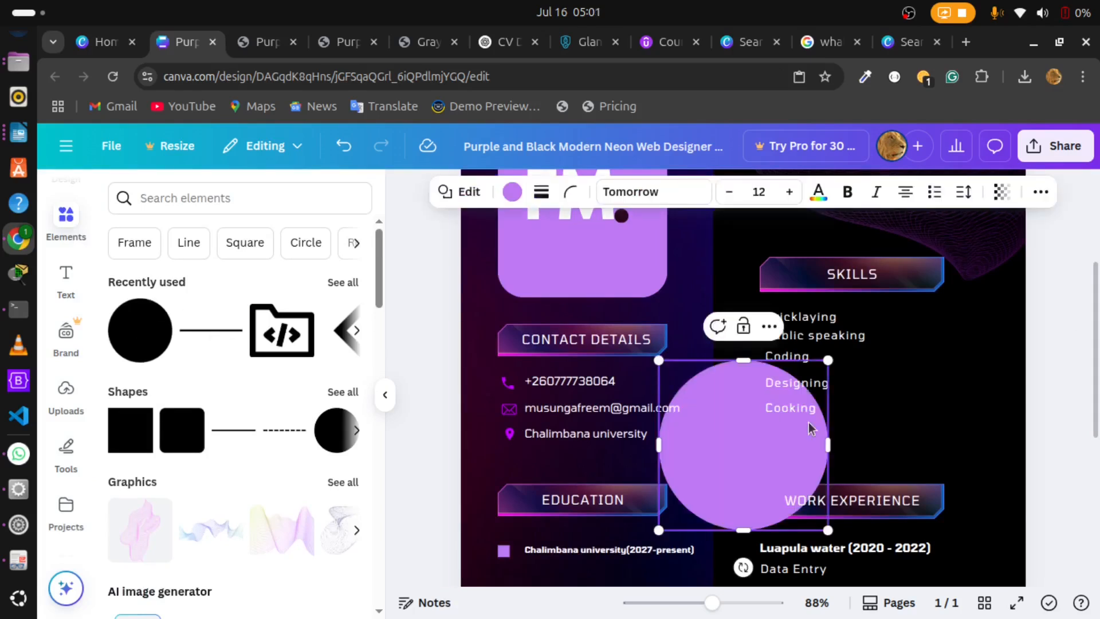
right_click(739, 443)
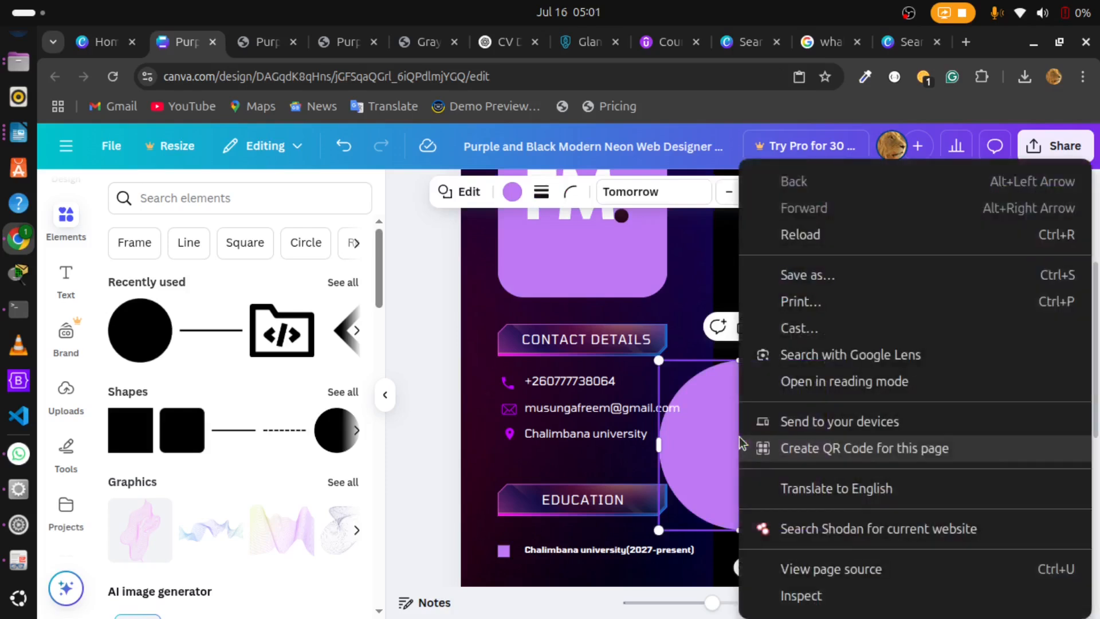
click(716, 467)
right_click(716, 468)
click(715, 466)
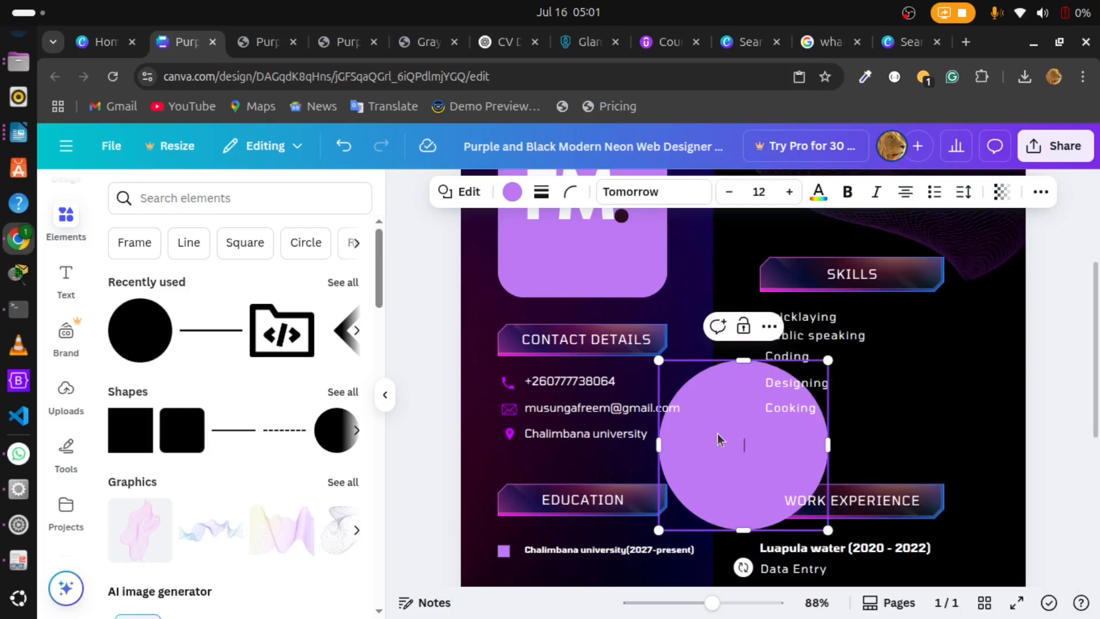
click(853, 442)
click(777, 450)
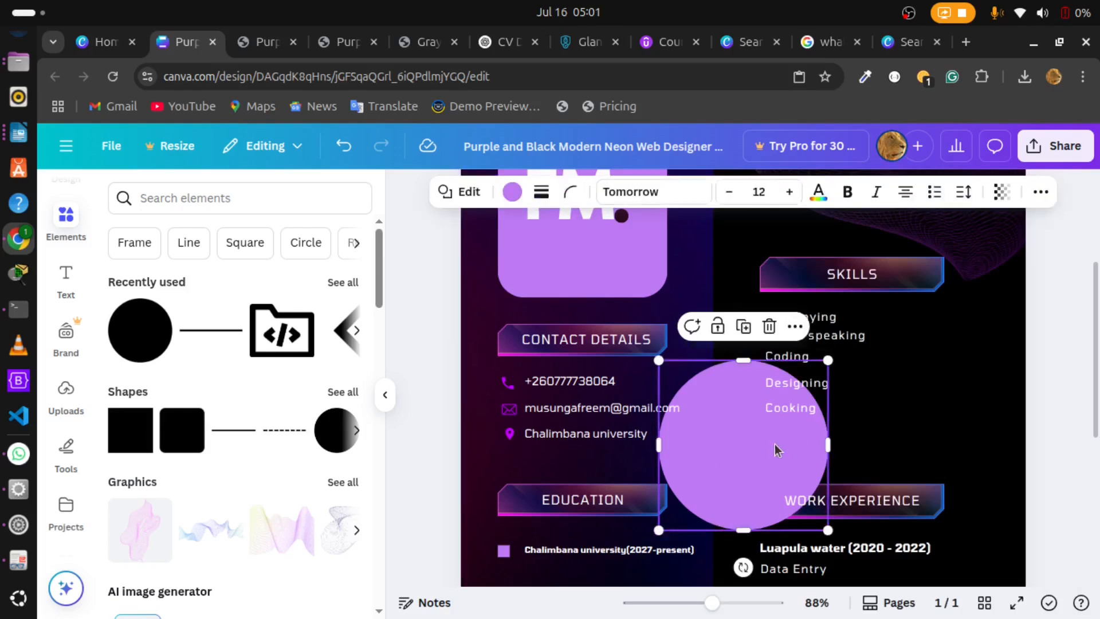
click(769, 326)
Step: Add a text box with the default paragraph text to the page and delete it again
click(61, 273)
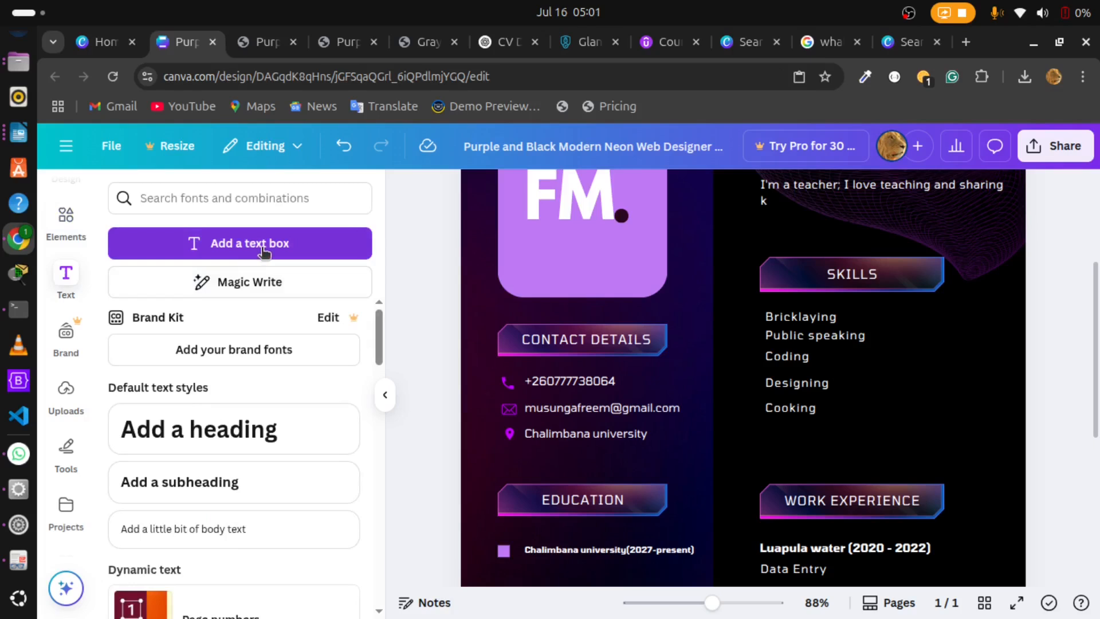
click(263, 252)
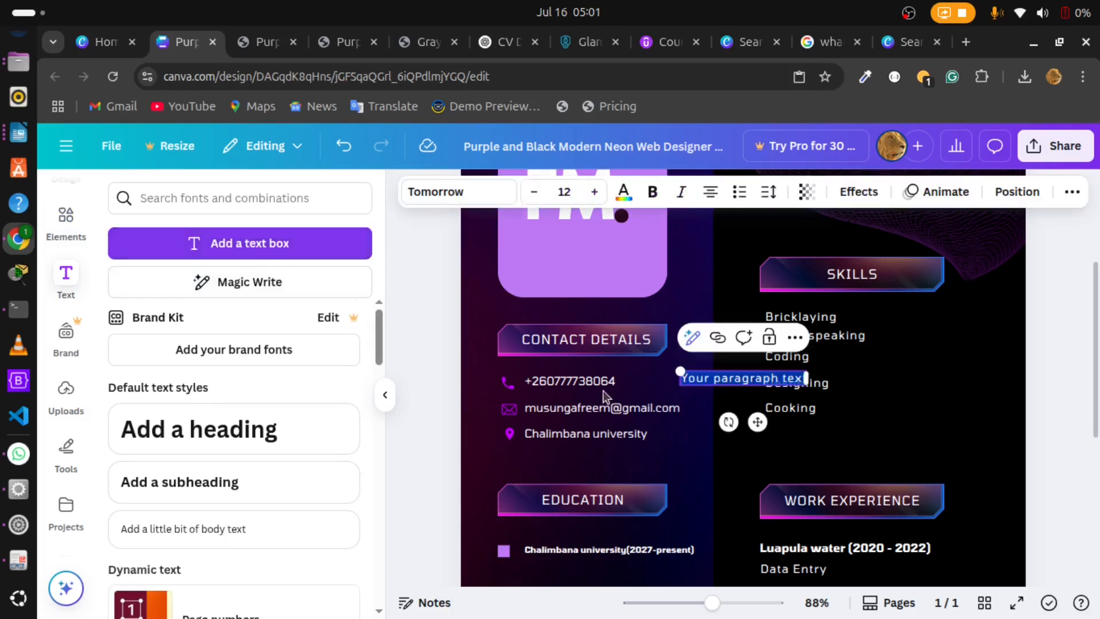
click(752, 407)
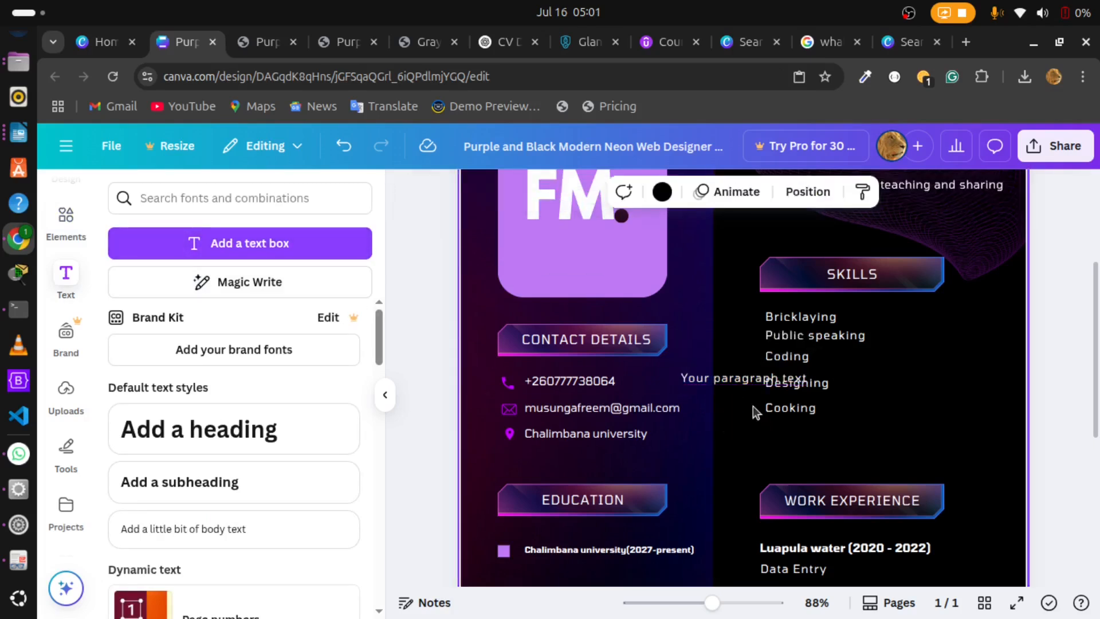
click(735, 379)
key(Delete)
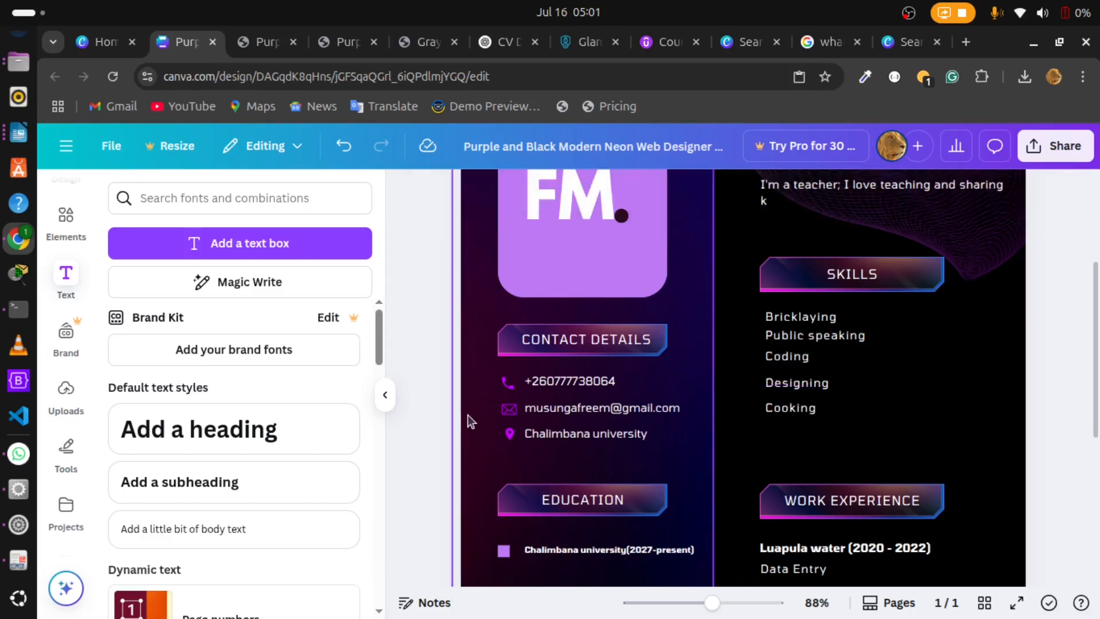
click(386, 394)
Step: Clear the name heading on the resume and re-enter the person's full name
drag(1098, 347, 1099, 290)
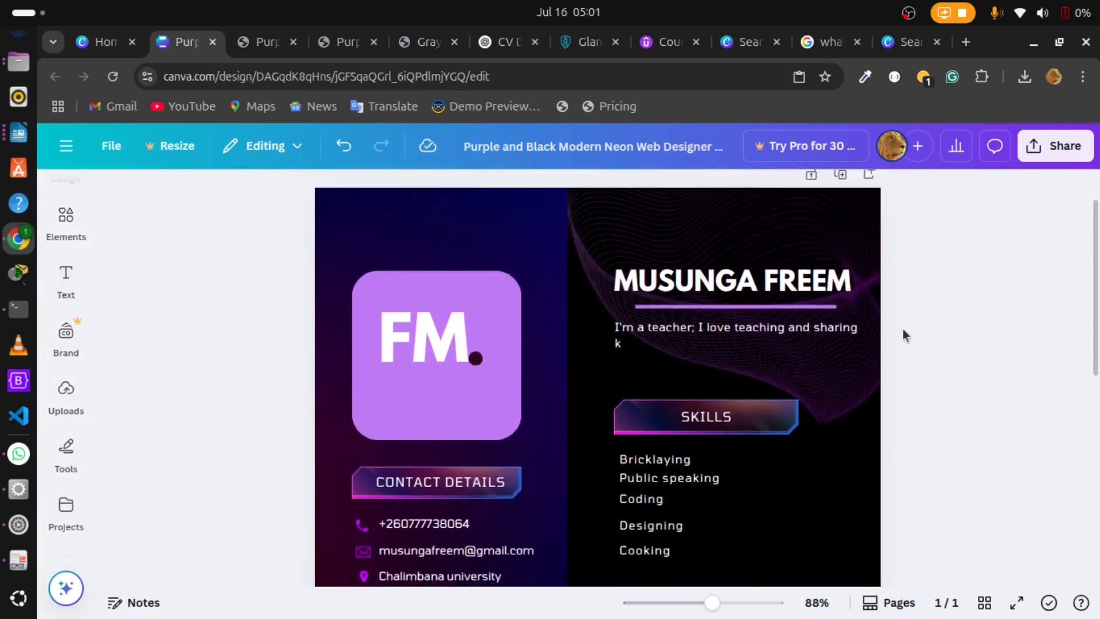
click(841, 279)
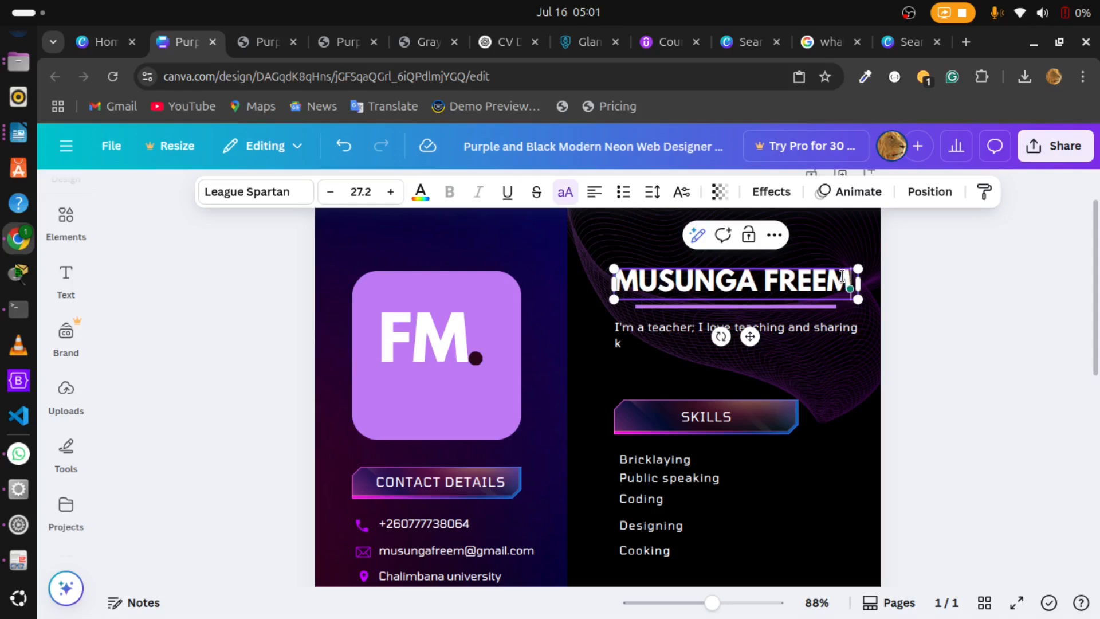
key(BackSpace)
key(BackSpace)
key(BackSpace)
key(BackSpace)
key(BackSpace)
key(BackSpace)
key(BackSpace)
key(BackSpace)
key(BackSpace)
key(BackSpace)
key(BackSpace)
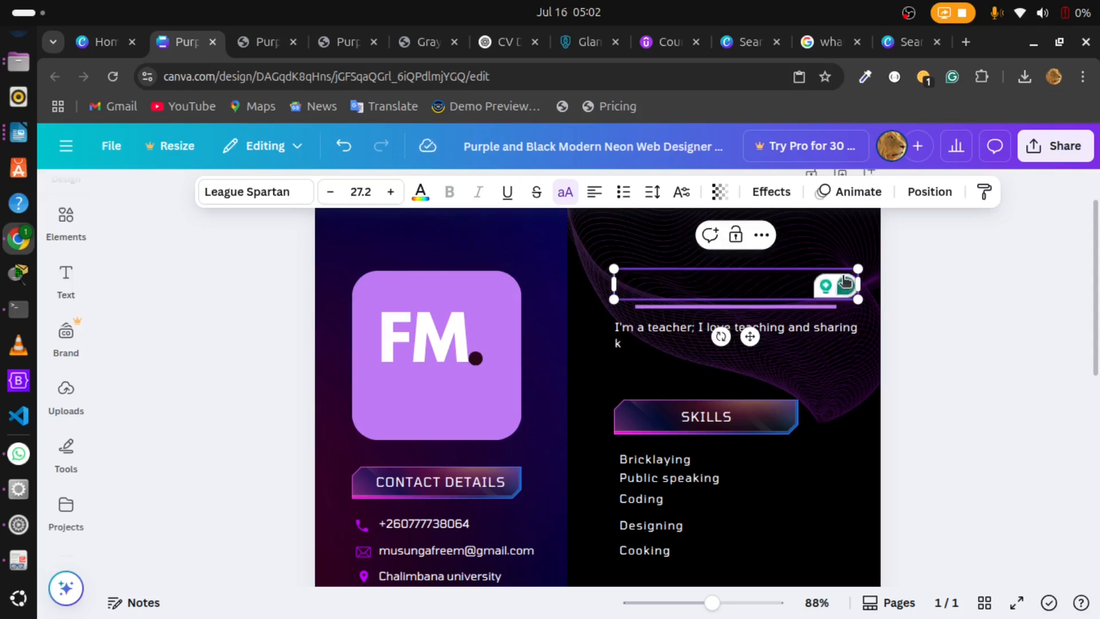
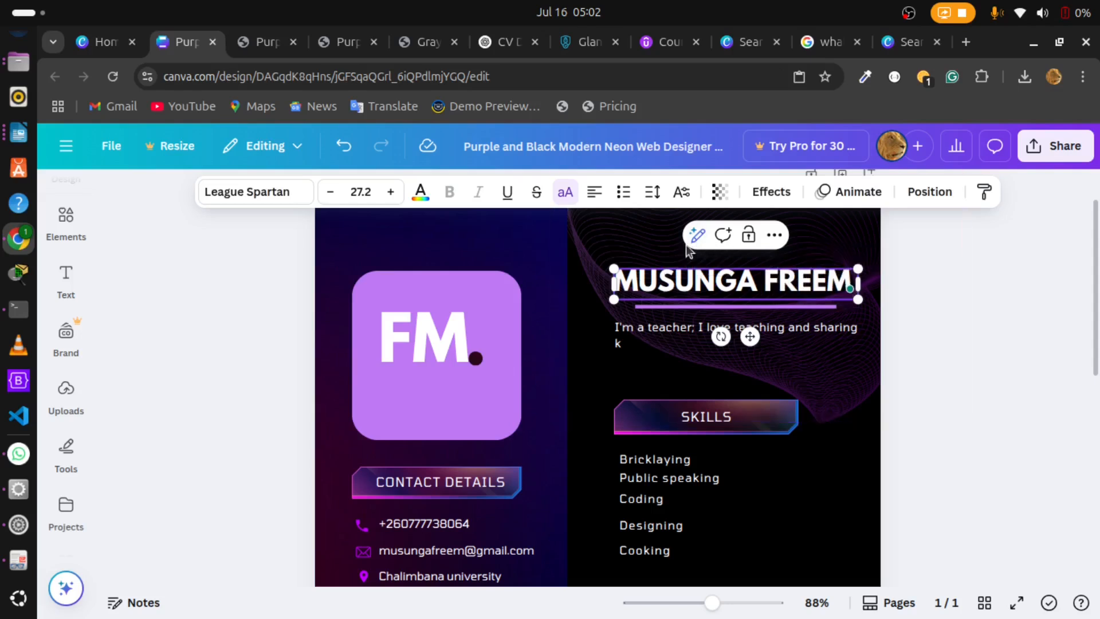
click(658, 239)
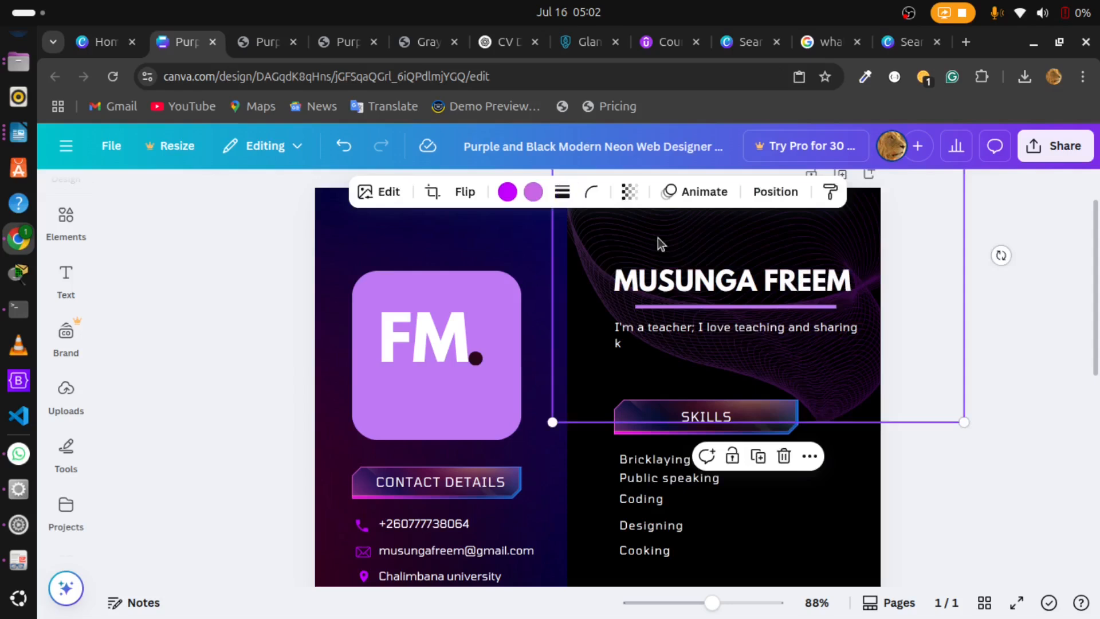
click(1003, 376)
Step: Clear the existing profile summary text under the name heading
mouse_move(1098, 324)
mouse_down()
mouse_move(1098, 349)
mouse_move(1098, 335)
mouse_up()
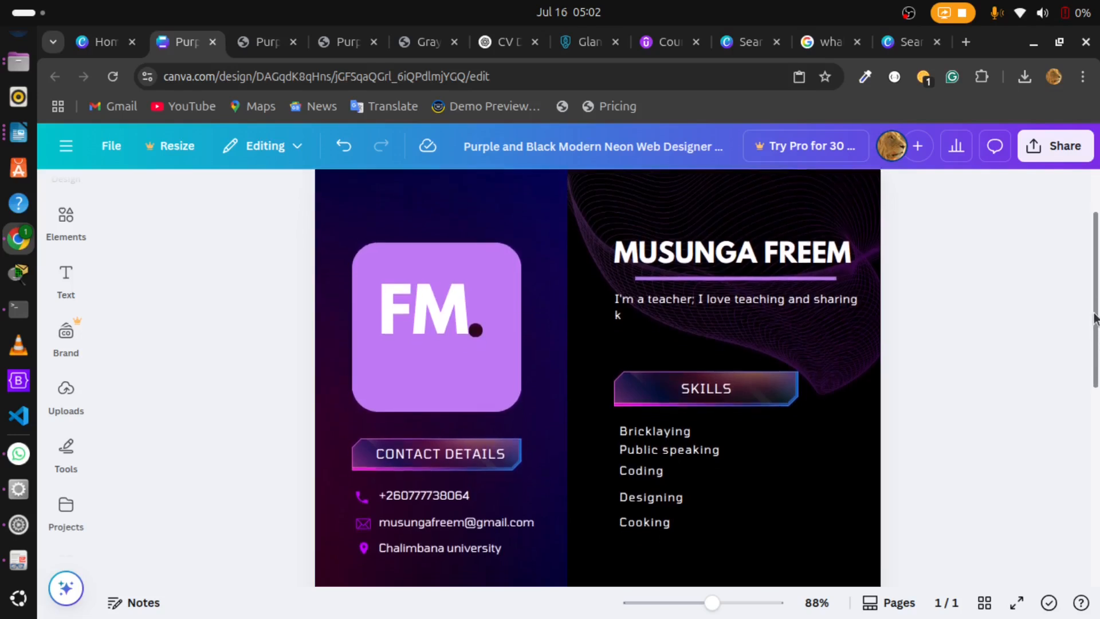
drag(1094, 314, 1094, 318)
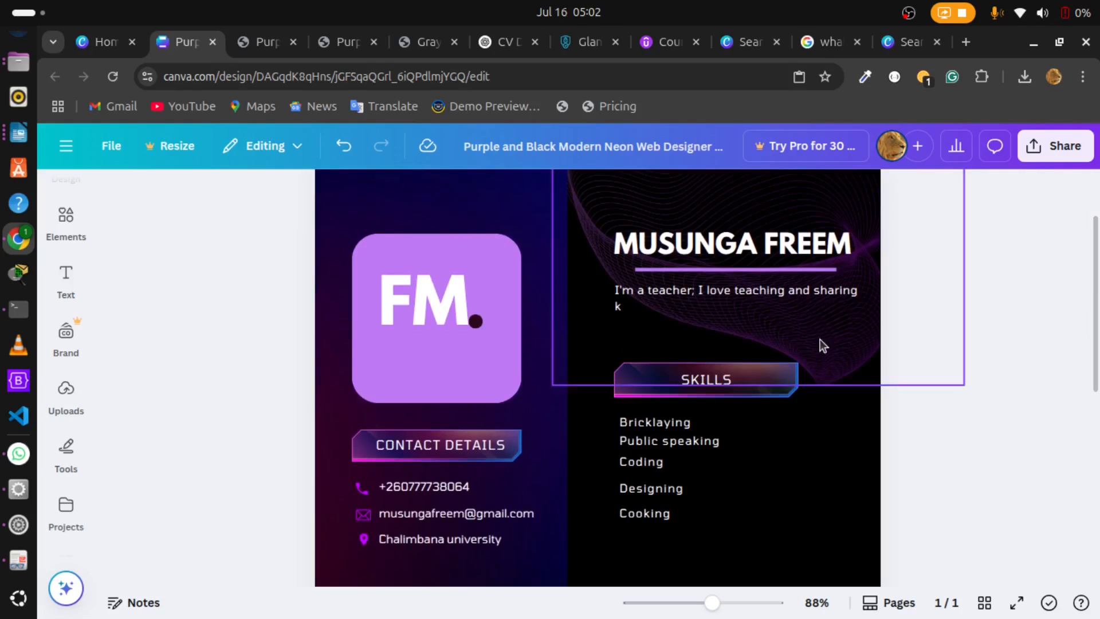
click(737, 298)
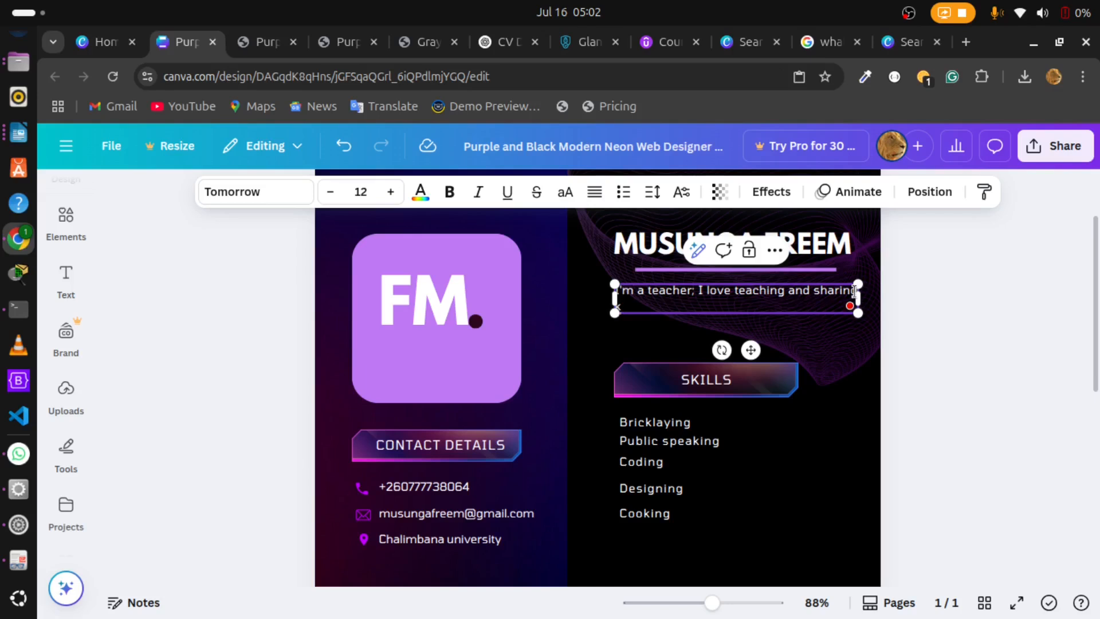
text(kn)
key(BackSpace)
key(BackSpace)
key(BackSpace)
key(BackSpace)
key(BackSpace)
key(BackSpace)
key(BackSpace)
key(BackSpace)
key(BackSpace)
key(BackSpace)
key(BackSpace)
key(BackSpace)
key(BackSpace)
key(BackSpace)
key(BackSpace)
key(BackSpace)
key(BackSpace)
key(BackSpace)
key(BackSpace)
key(BackSpace)
key(BackSpace)
key(BackSpace)
key(BackSpace)
key(BackSpace)
key(BackSpace)
key(BackSpace)
key(BackSpace)
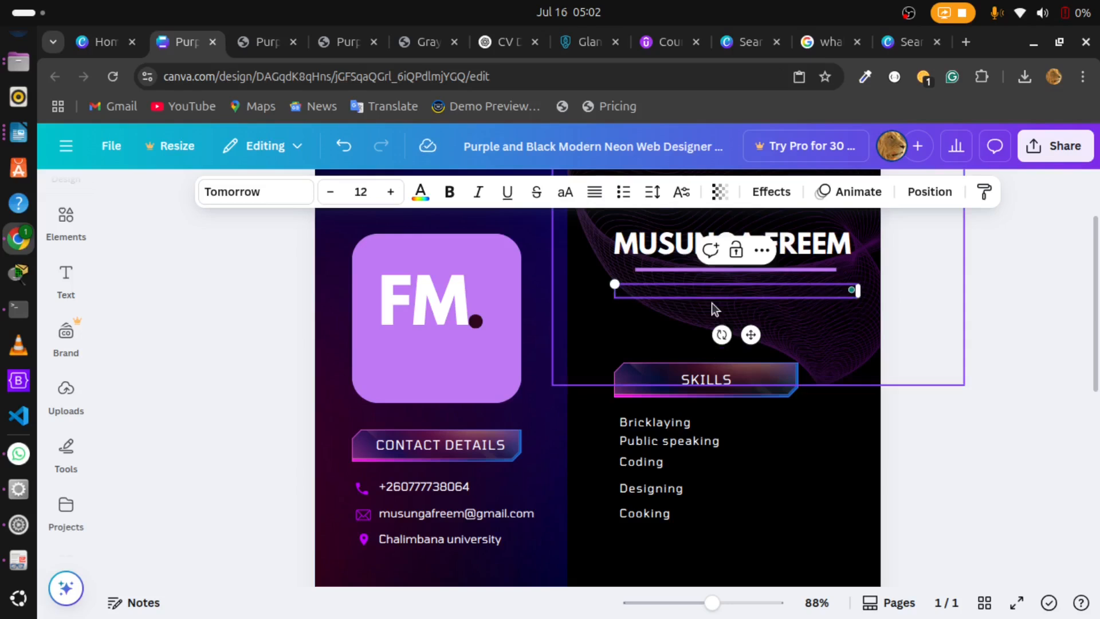
Step: Start the new profile summary with "I'm a tgeacher i love teaching and sharing knowlege"
text(I'm a tgeacher i)
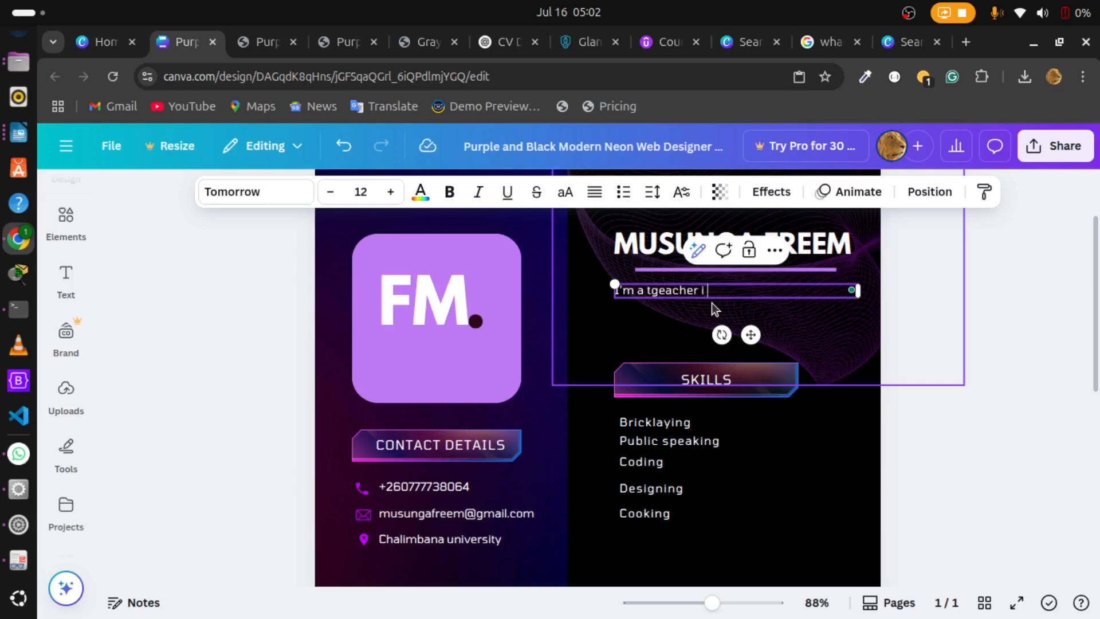
text( love teaching and shar)
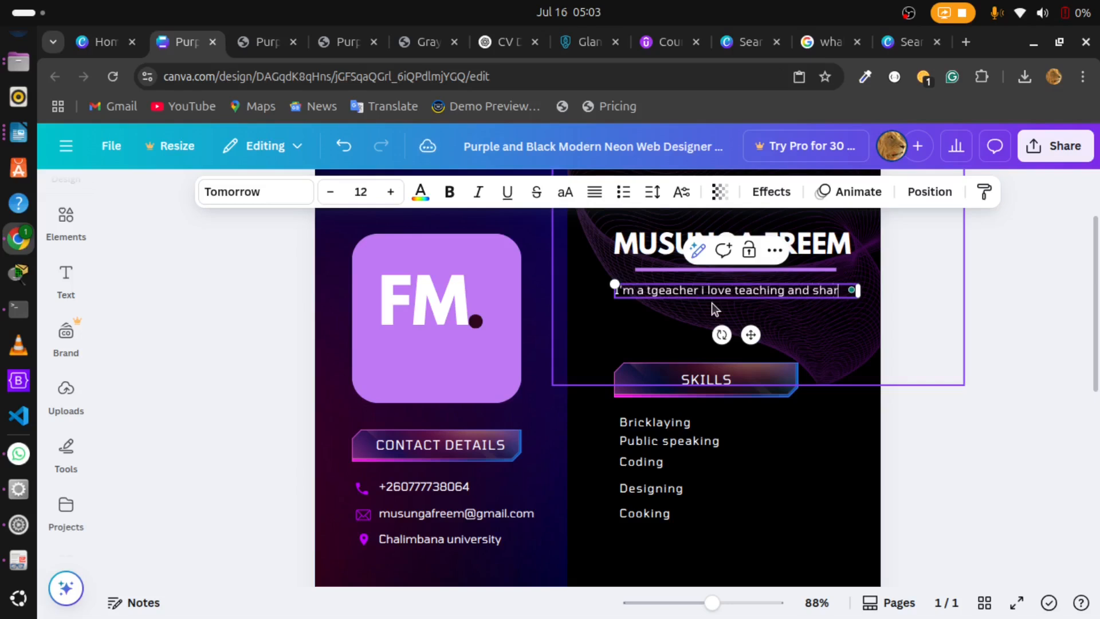
text(ing knowlege)
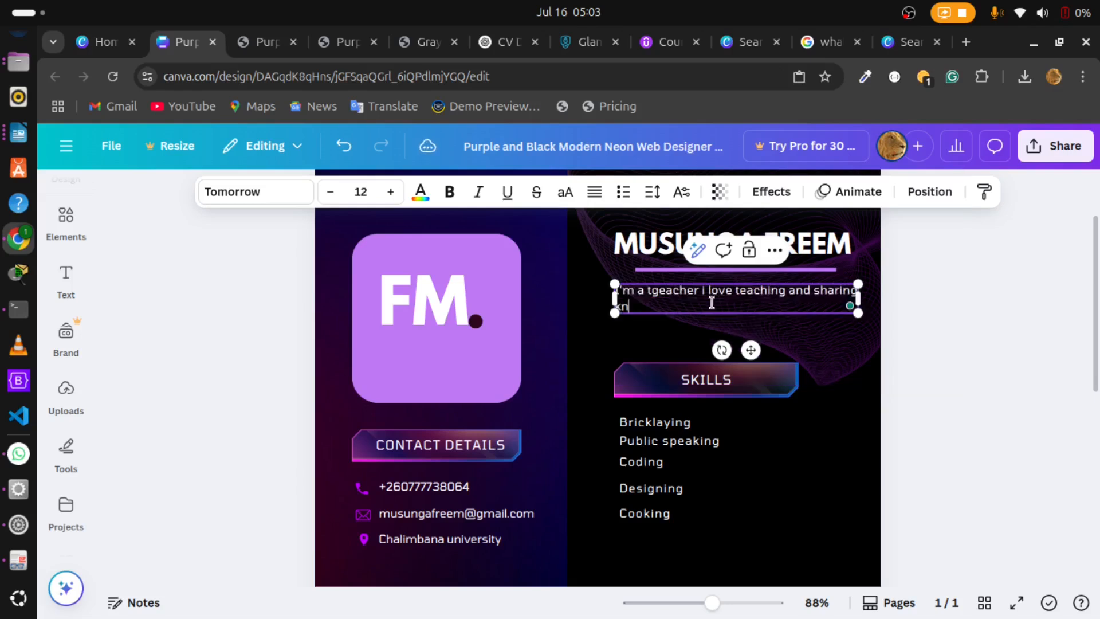
text( with )
text(an)
Step: Continue the profile summary with "with others so that they also acquire"
key(BackSpace)
key(BackSpace)
text(o)
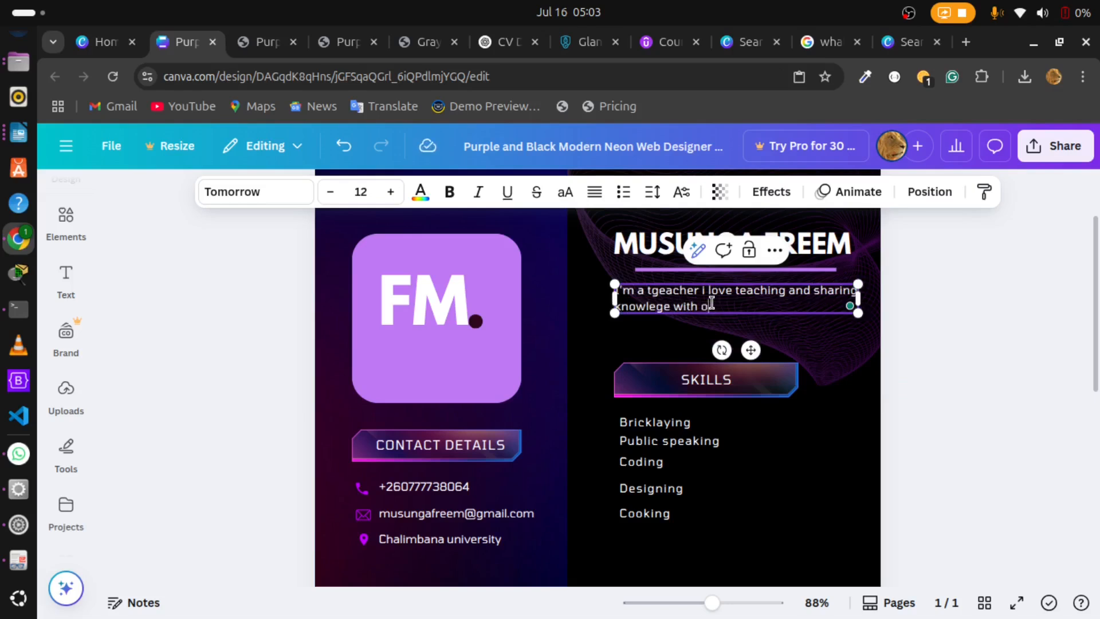
text(thers so thay)
key(BackSpace)
text(t they also)
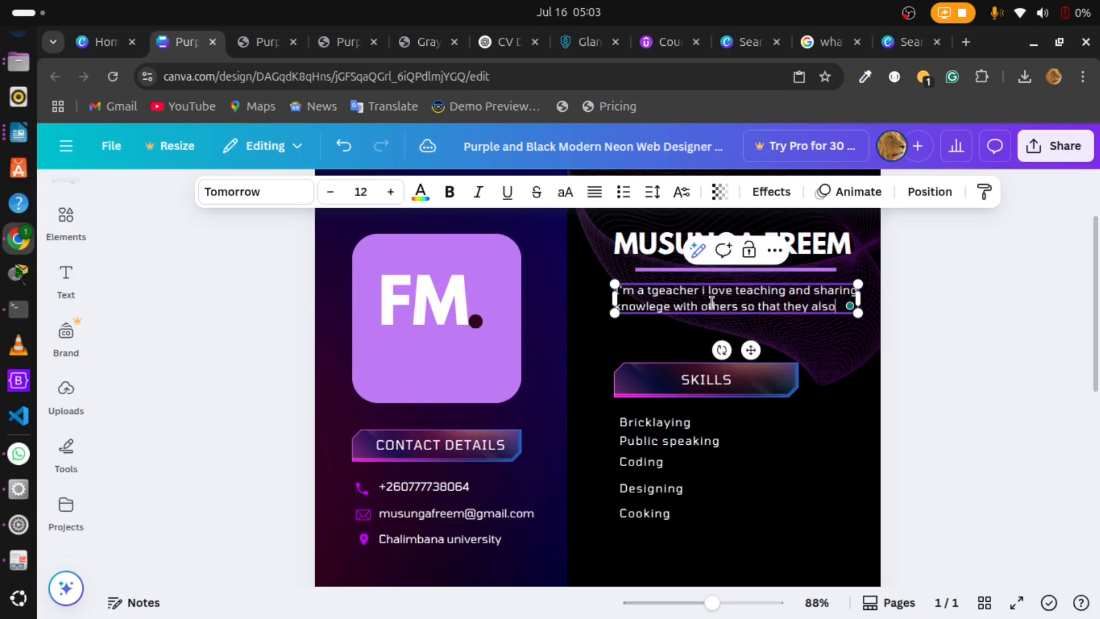
text( acqui)
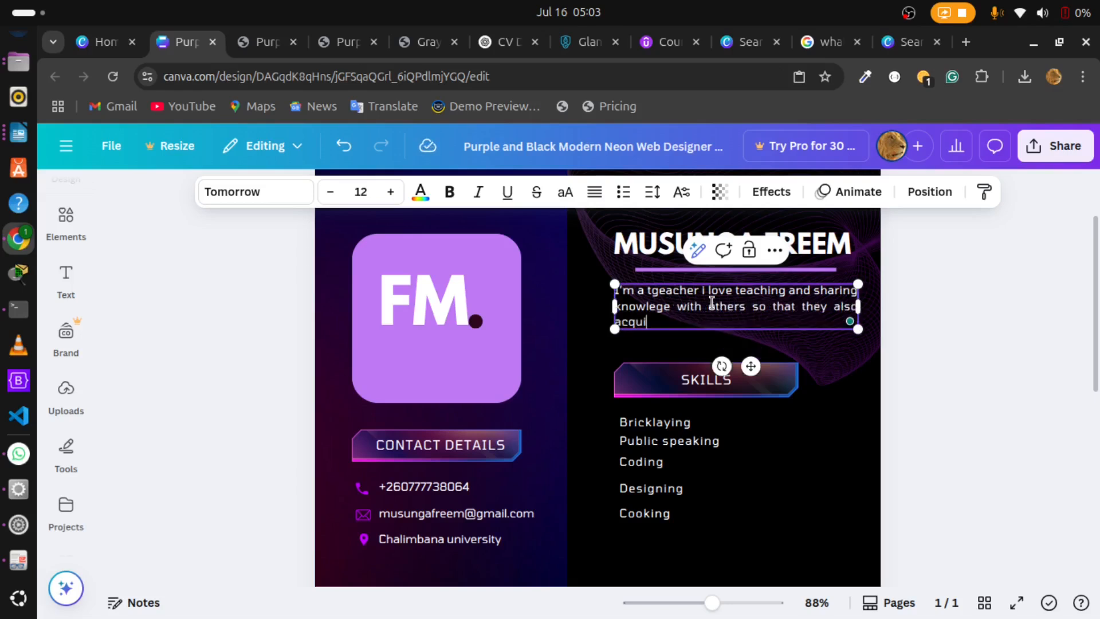
text(re the sikills that Ihave)
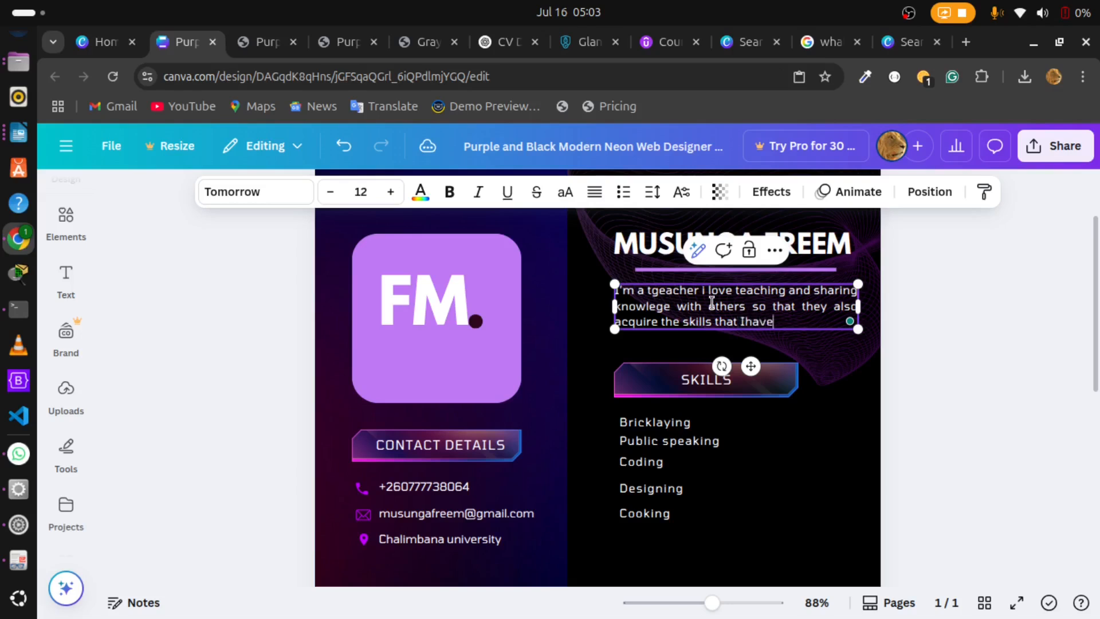
Step: Add "the skills that I have" to the profile summary, correcting the spacing between "I" and "have"
key(BackSpace)
key(BackSpace)
key(BackSpace)
key(BackSpace)
key(BackSpace)
text(t have)
key(BackSpace)
key(BackSpace)
key(BackSpace)
key(BackSpace)
key(BackSpace)
key(BackSpace)
text(Ihave)
key(BackSpace)
key(BackSpace)
key(BackSpace)
key(BackSpace)
Step: Complete the profile summary with "apart from am also a time-consiscious person" and leave text editing
text(have apart from)
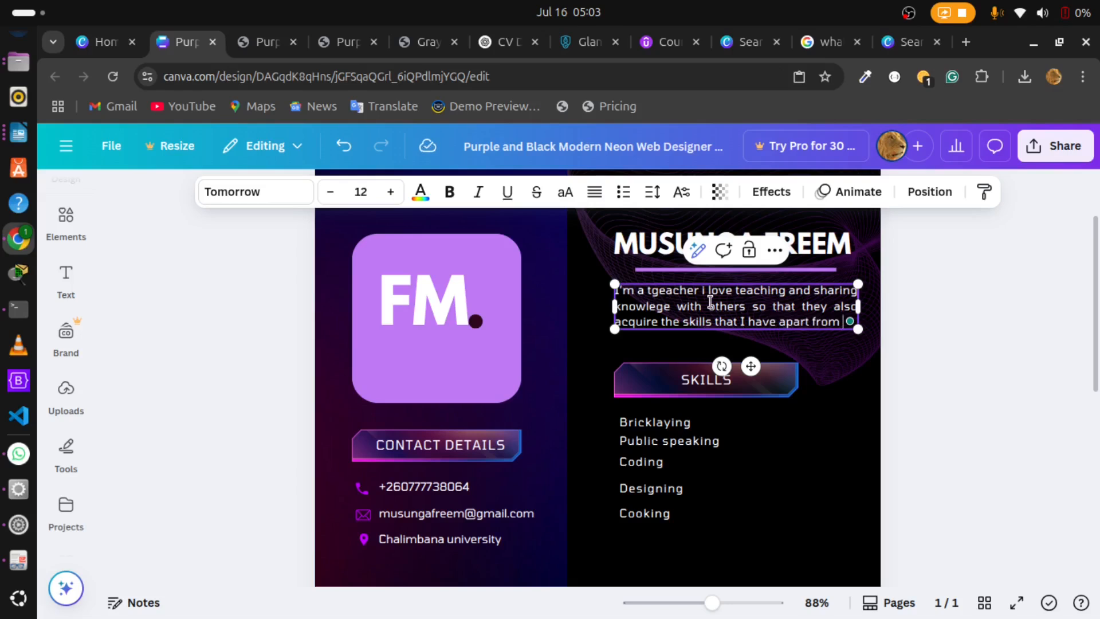
text( am aslo)
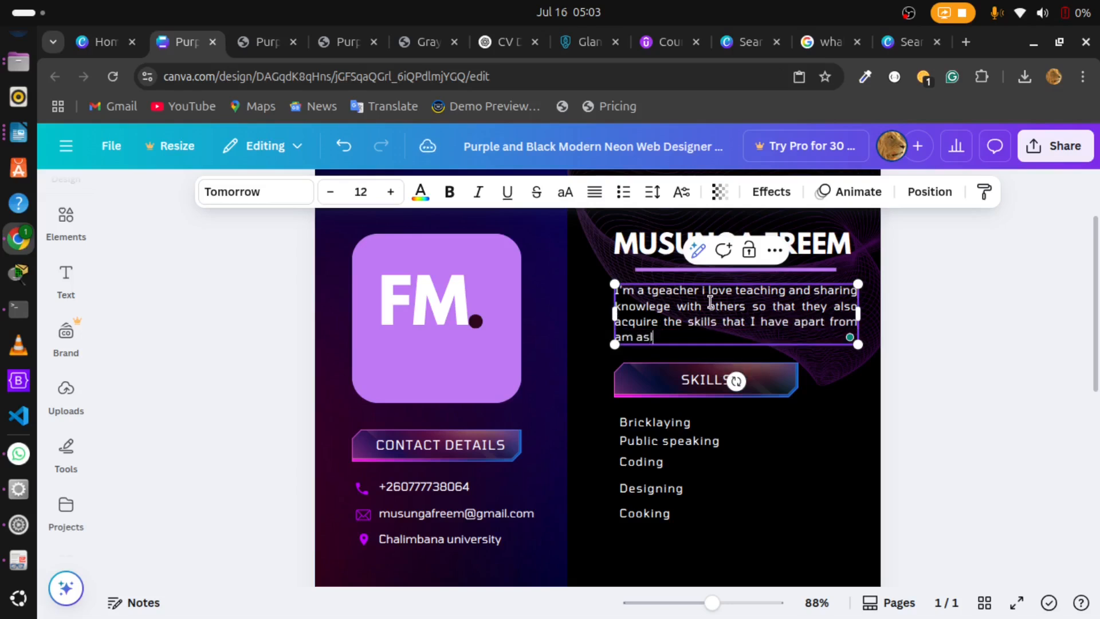
key(BackSpace)
key(BackSpace)
key(BackSpace)
text(lso a tl)
text(me-co)
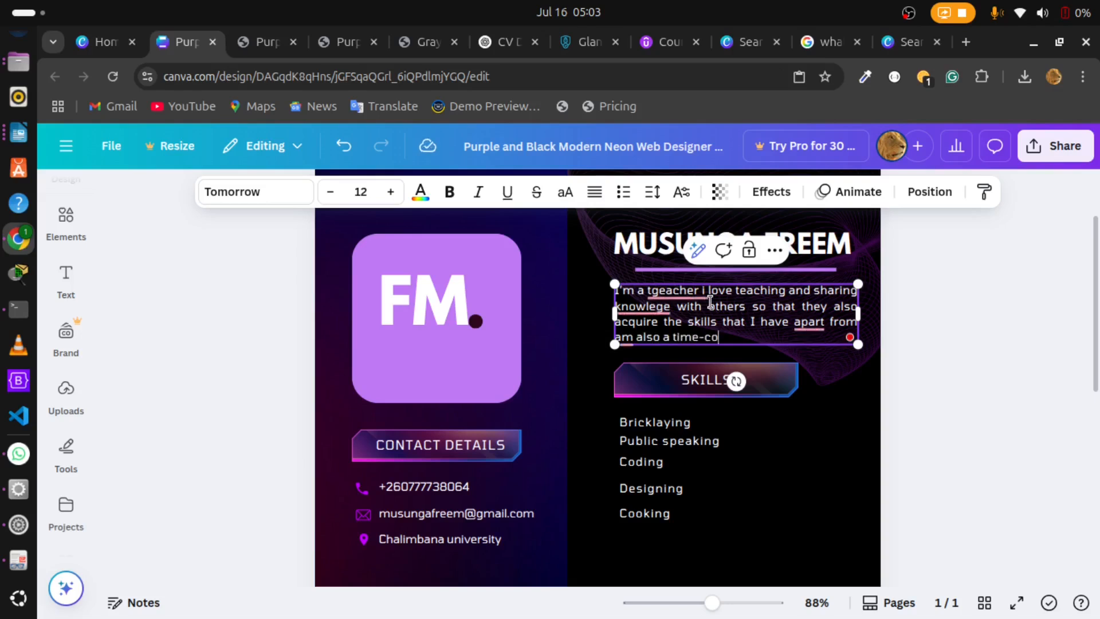
text(nsiscious person)
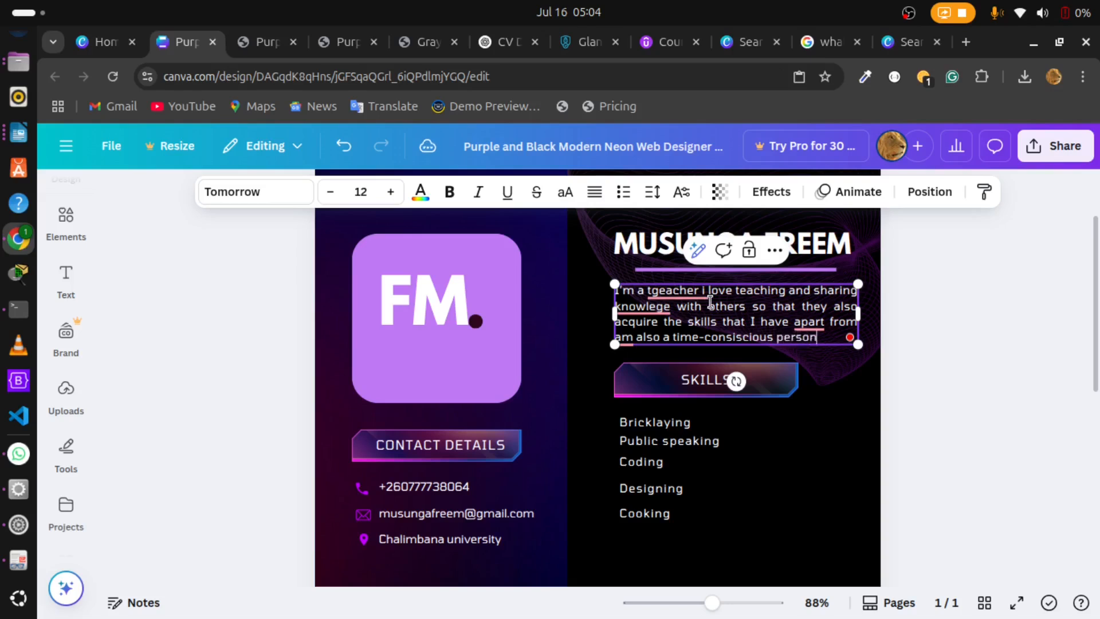
click(780, 278)
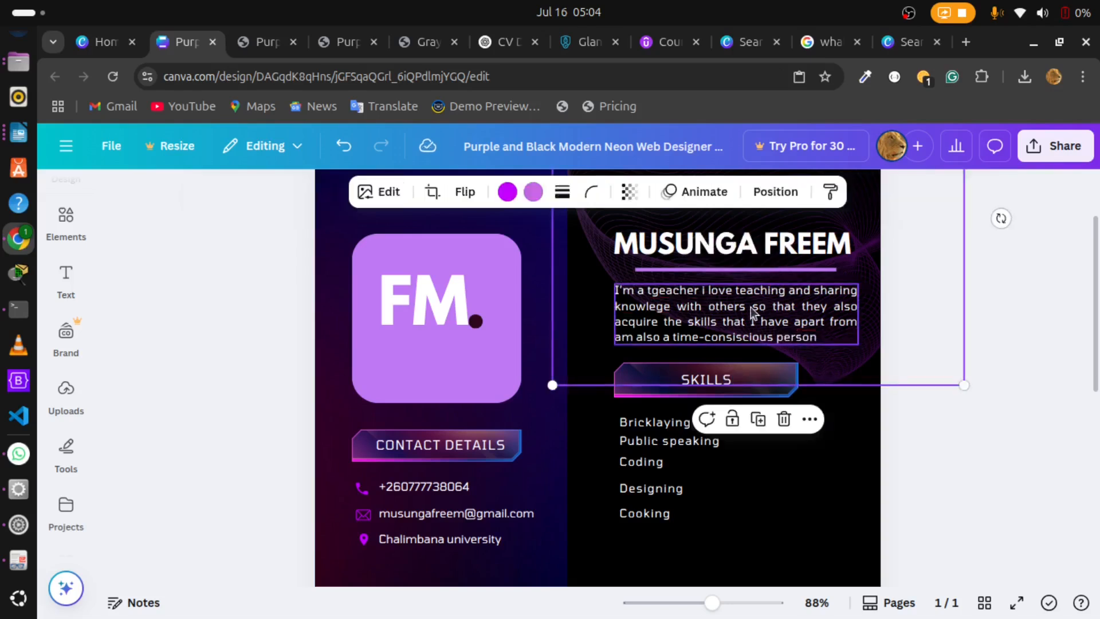
Step: Add a period at the end of the profile summary and leave text editing
click(752, 312)
double_click(753, 307)
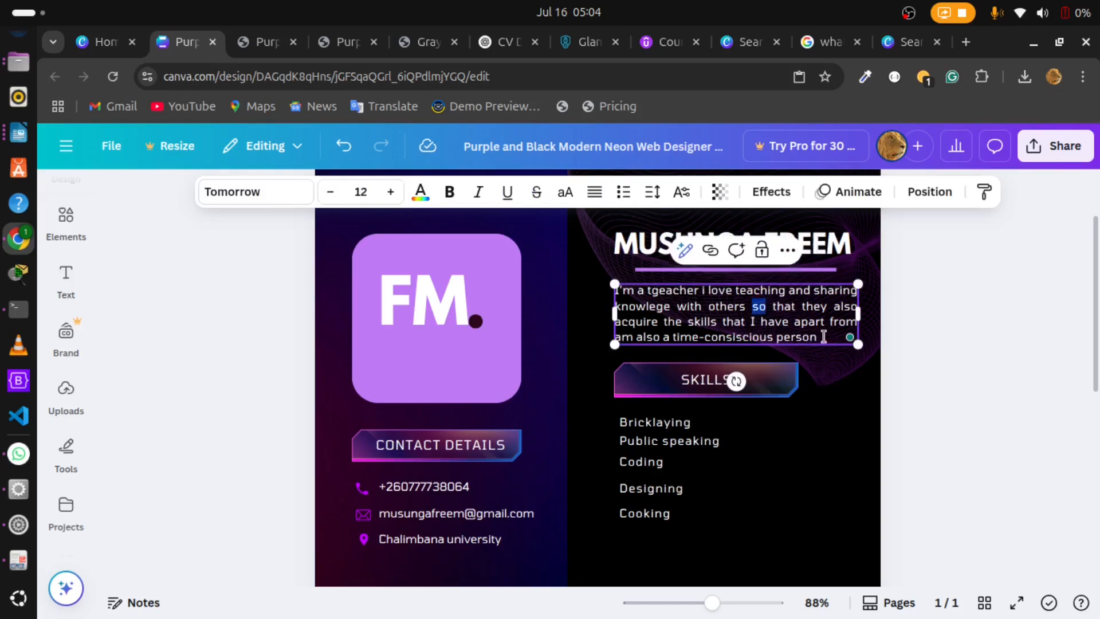
click(827, 336)
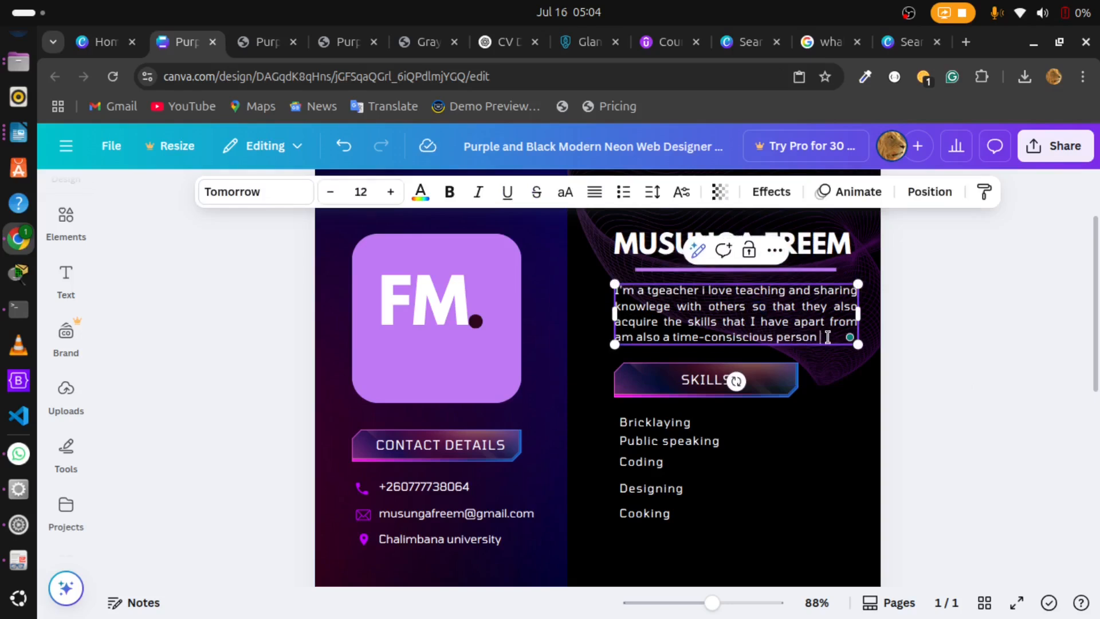
click(833, 401)
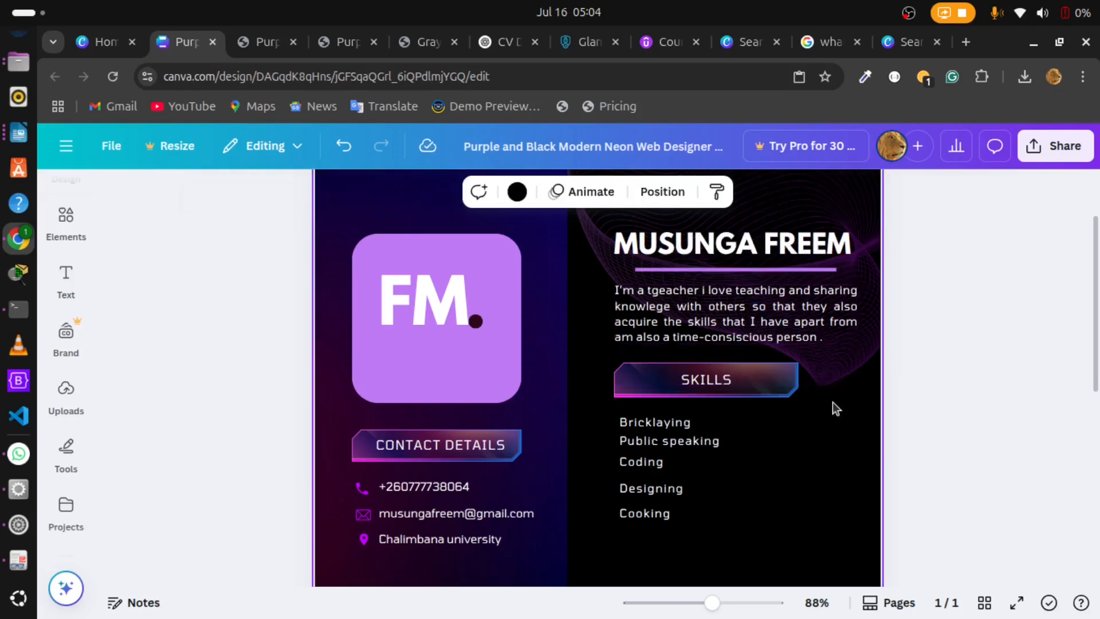
Step: Accept the Grammarly spelling corrections "teacher" and "knowledge" in the profile summary
click(761, 332)
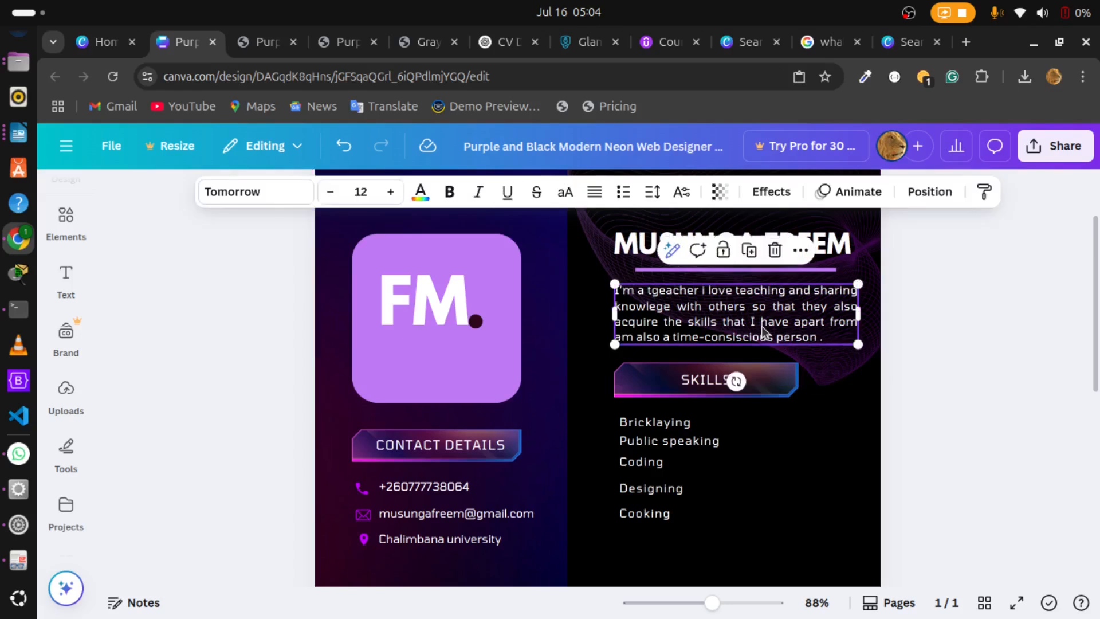
click(762, 327)
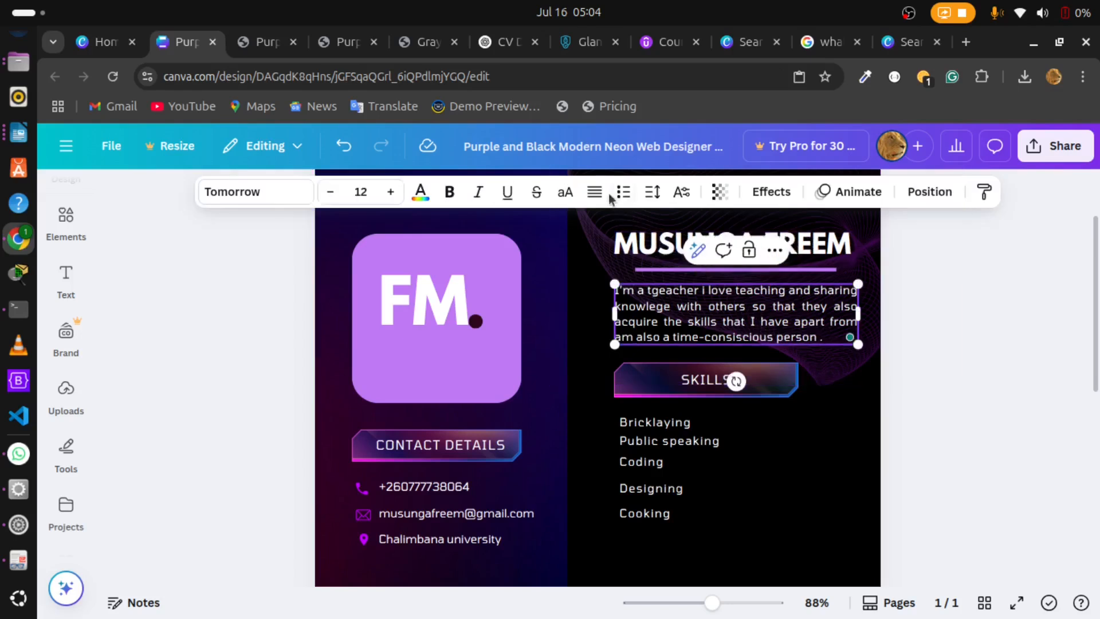
click(686, 303)
click(683, 299)
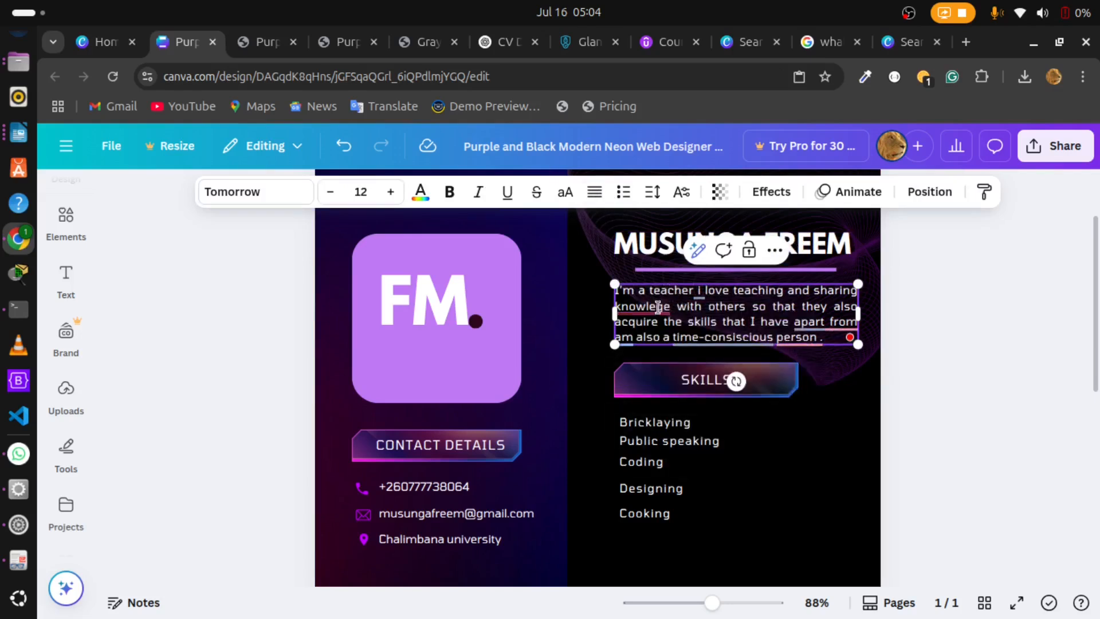
mouse_move(658, 308)
click(659, 356)
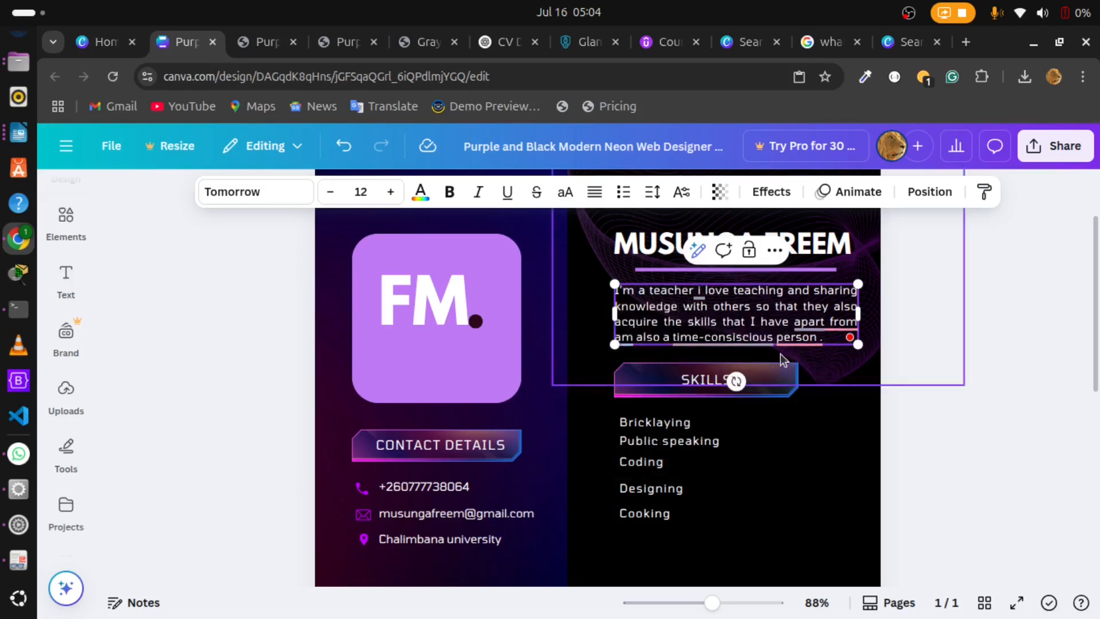
Step: Accept the Grammarly fixes that make the summary's ending read "I have, and I am also a time-consiscious person."
mouse_move(813, 318)
click(828, 366)
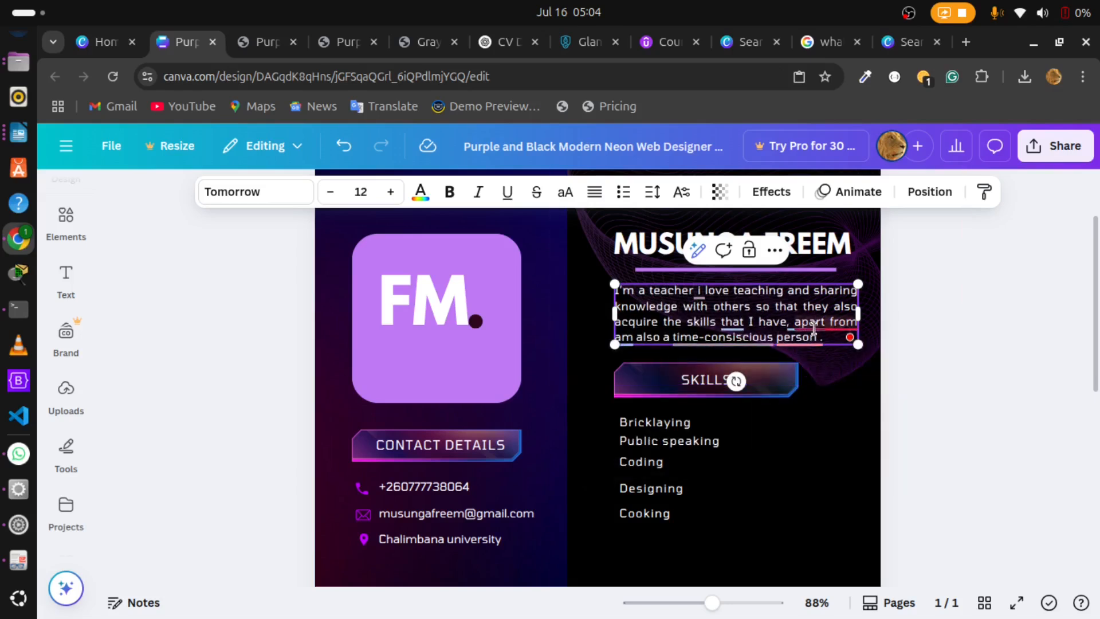
mouse_move(813, 327)
click(829, 388)
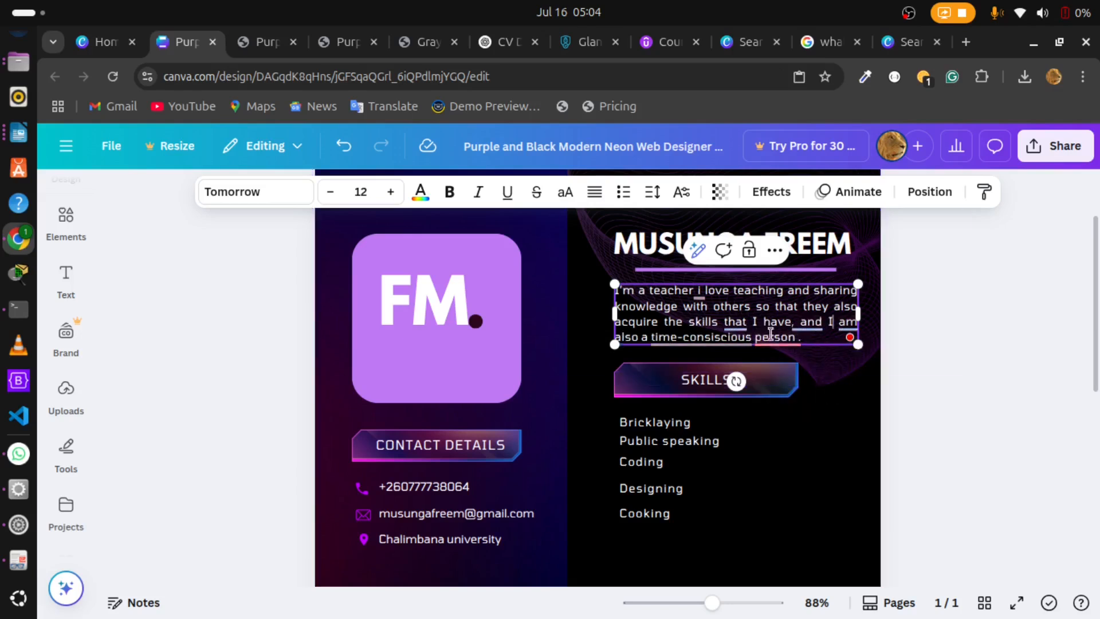
mouse_move(775, 337)
click(780, 385)
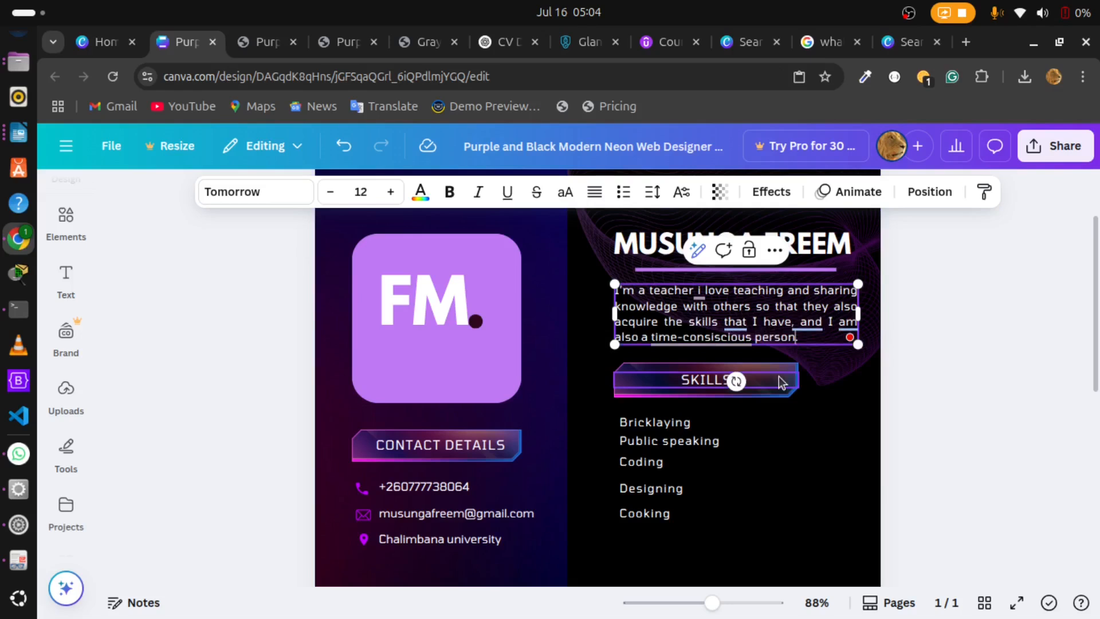
Step: Apply Grammarly's full rewrite of the profile summary, including "I'm also a time-conscious person", and deselect the text
mouse_move(735, 314)
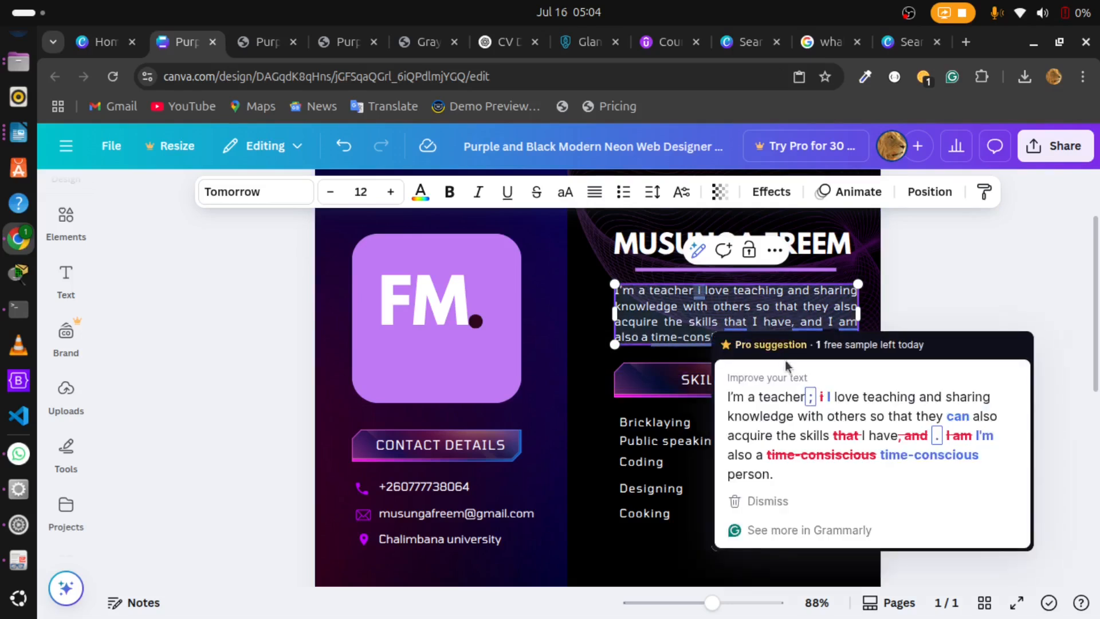
click(822, 422)
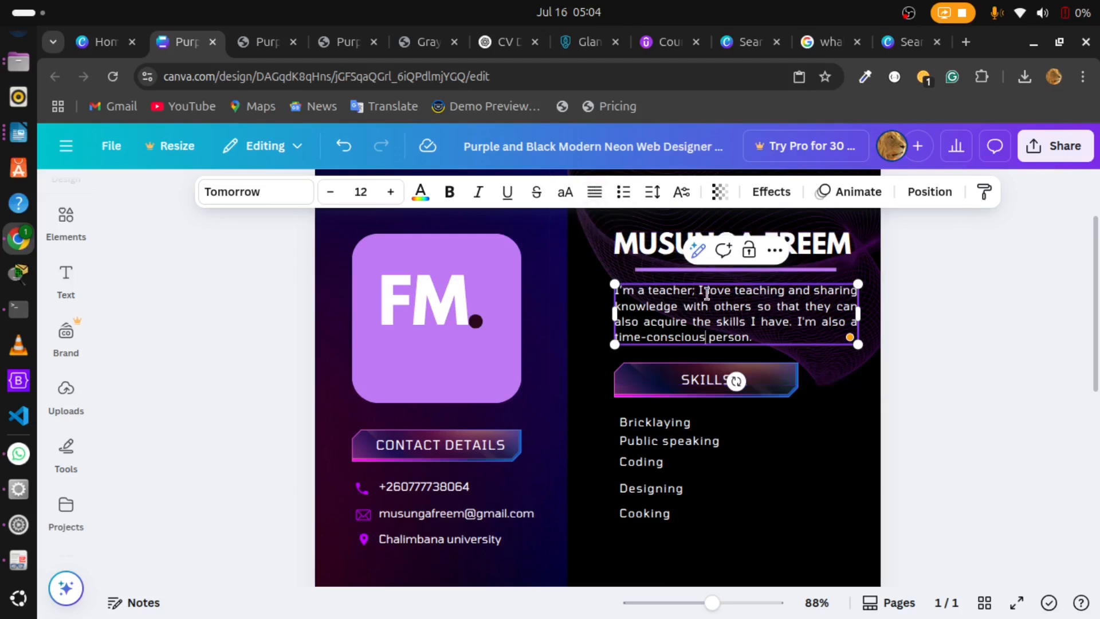
click(813, 362)
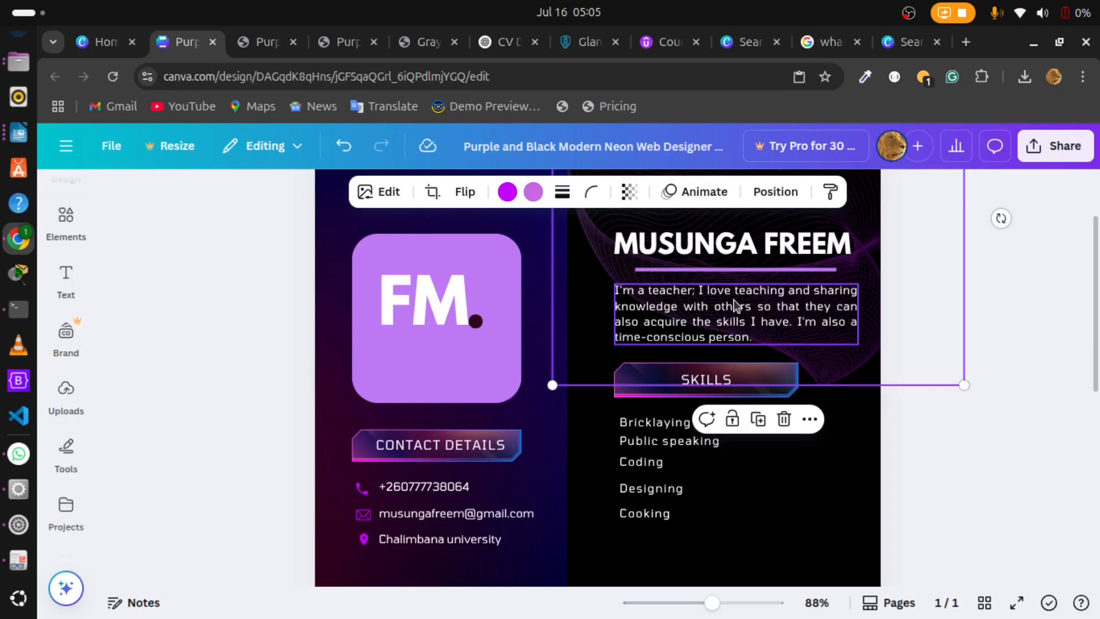
click(854, 462)
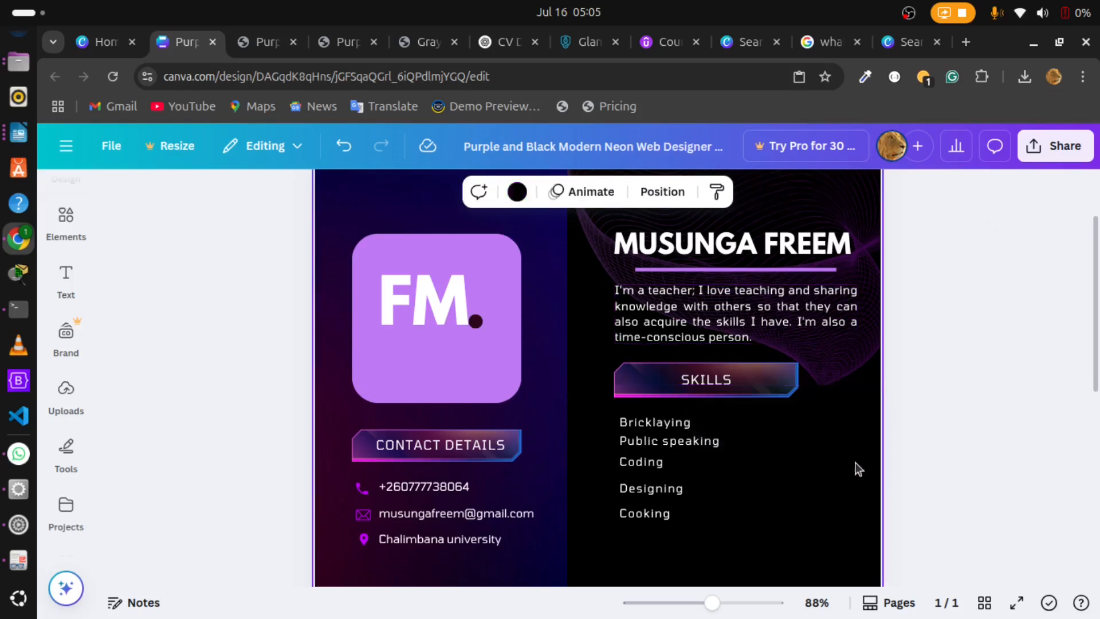
Step: Switch to flyer.odt in LibreOffice Writer and review the personal details and professional summary entries under Content Essentials
drag(1091, 287, 1090, 338)
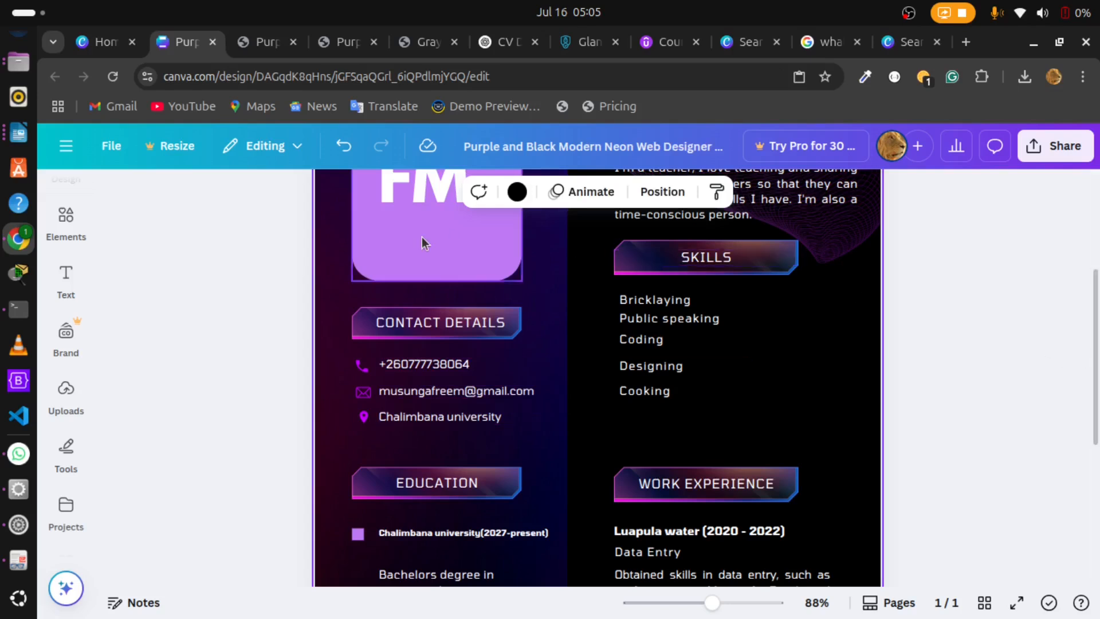
click(16, 130)
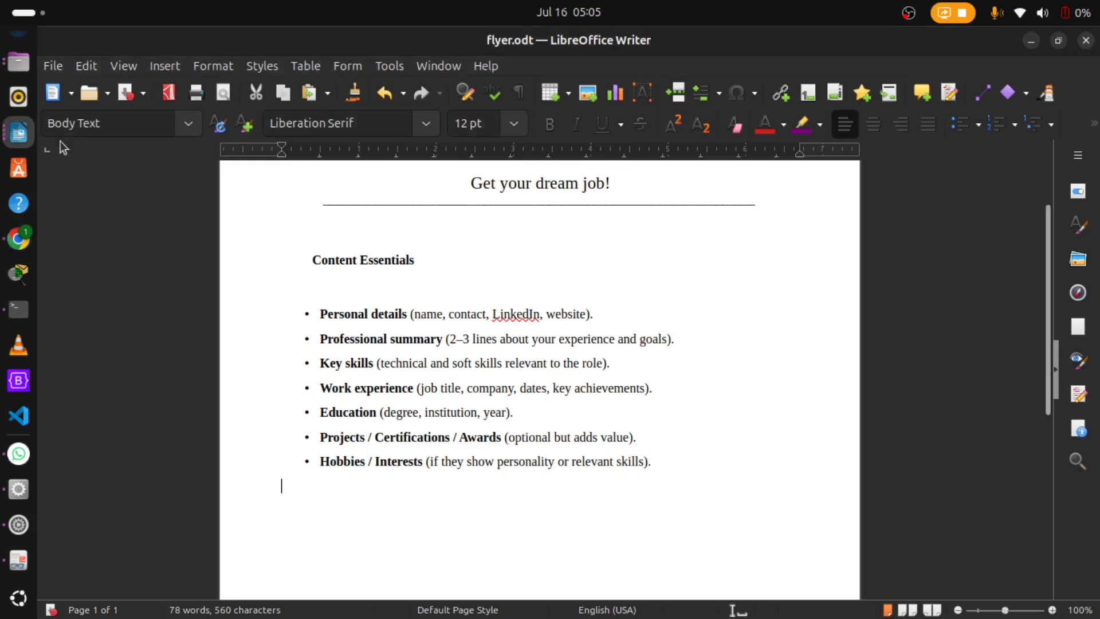
drag(321, 312, 426, 318)
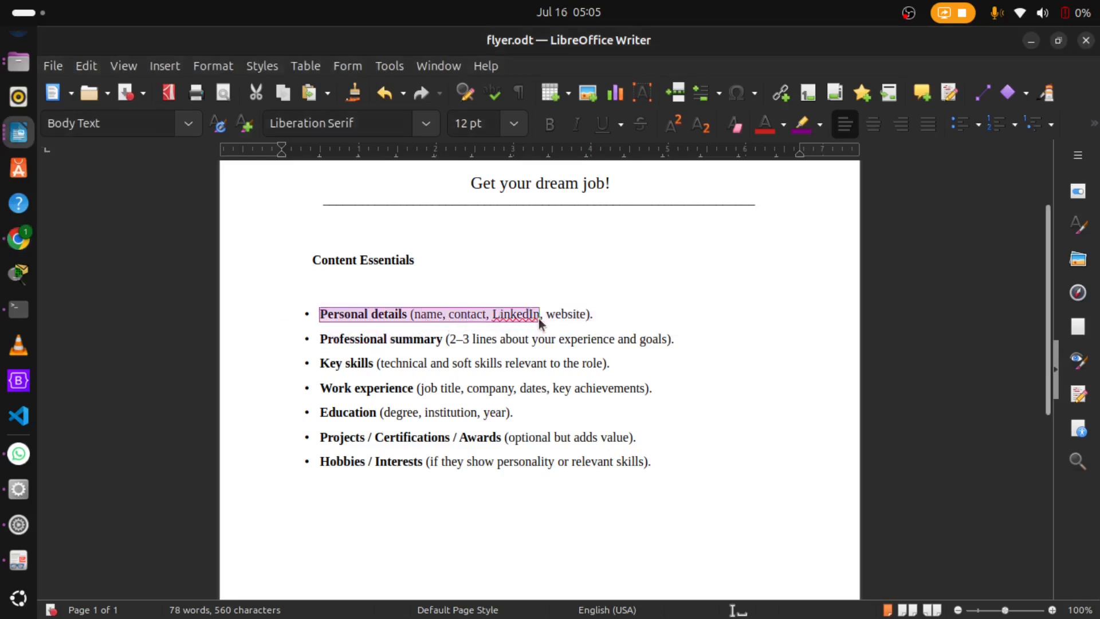
drag(569, 318, 597, 319)
click(645, 315)
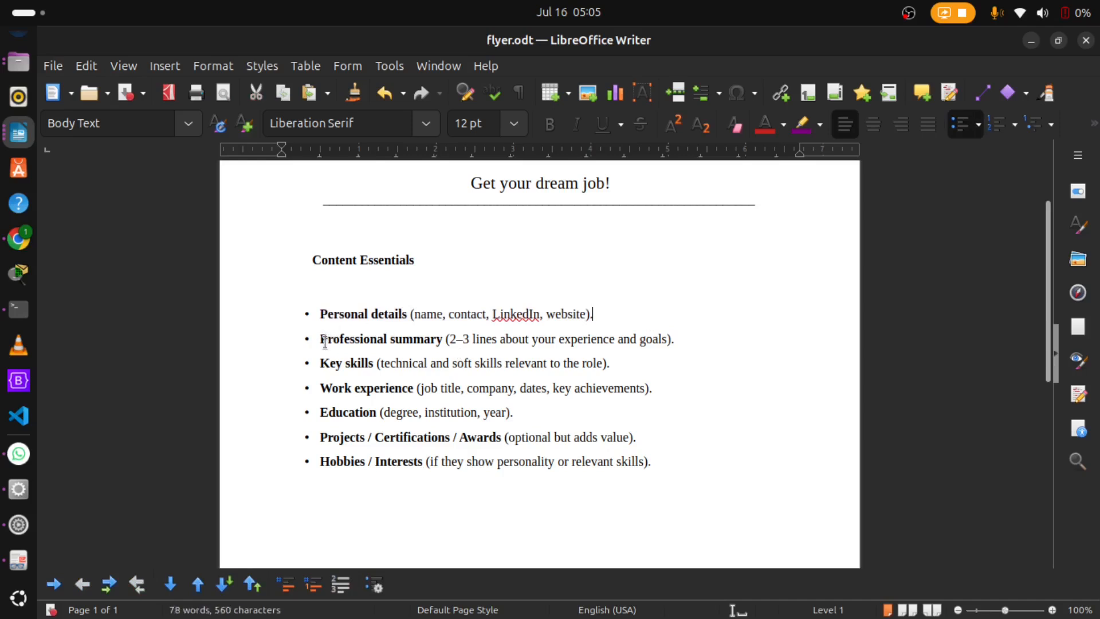
click(329, 342)
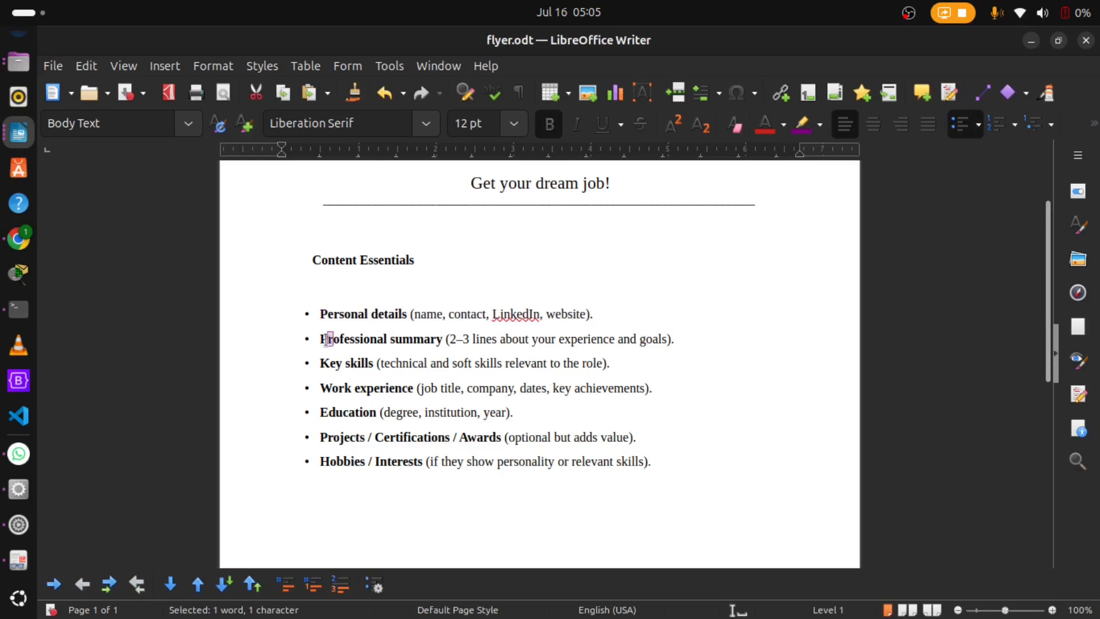
click(328, 344)
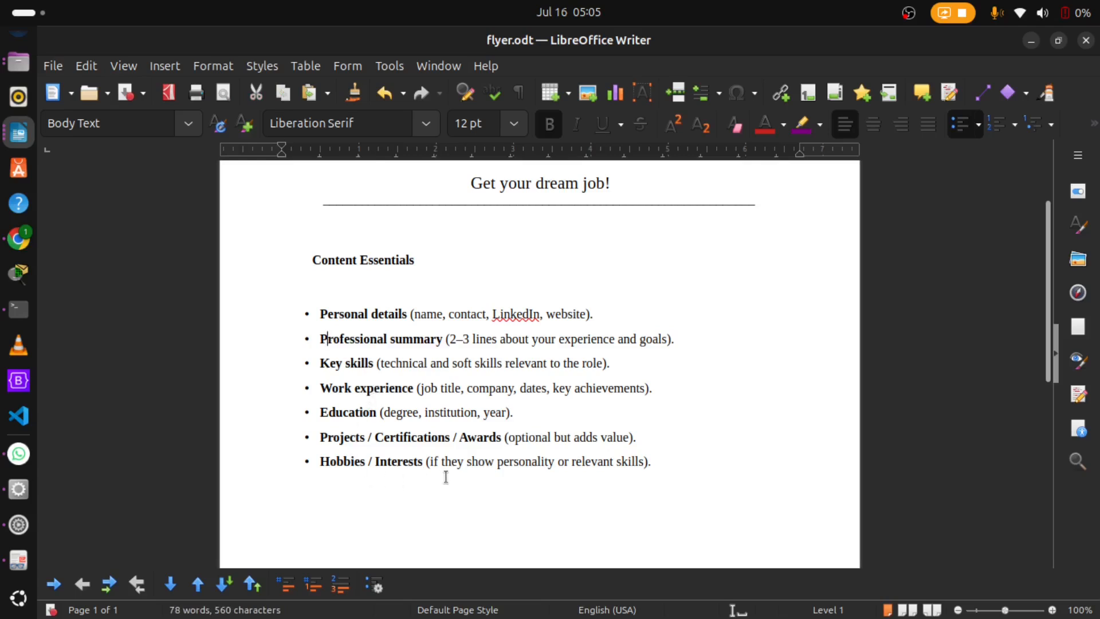
Step: Switch back to the CV in Canva and review its education, work experience and hobbies sections
click(19, 238)
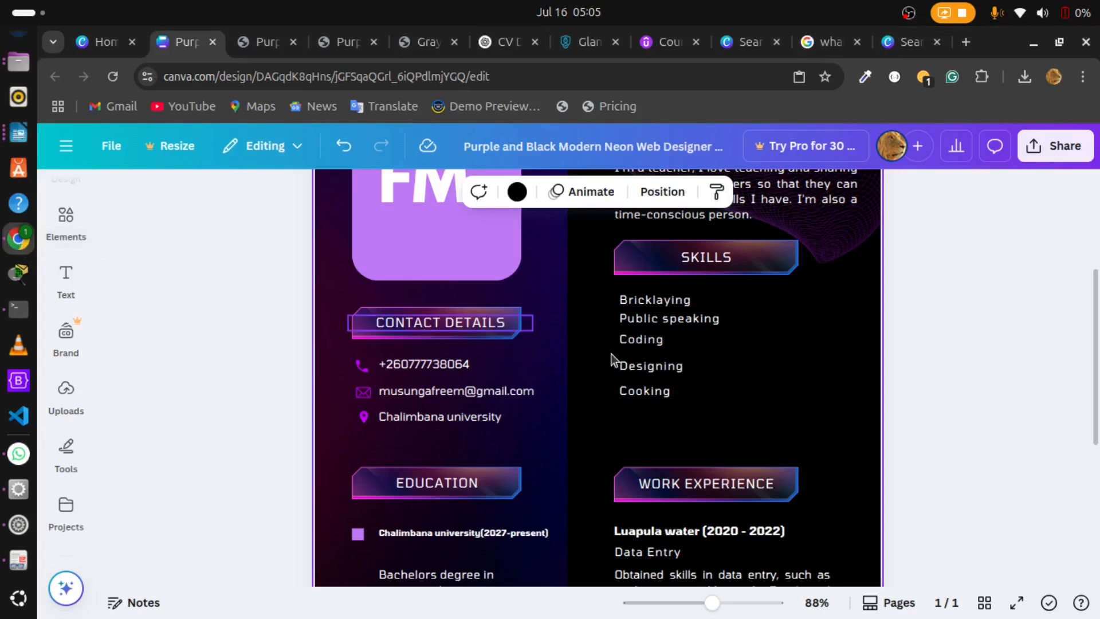
scroll(609, 356, down, 4)
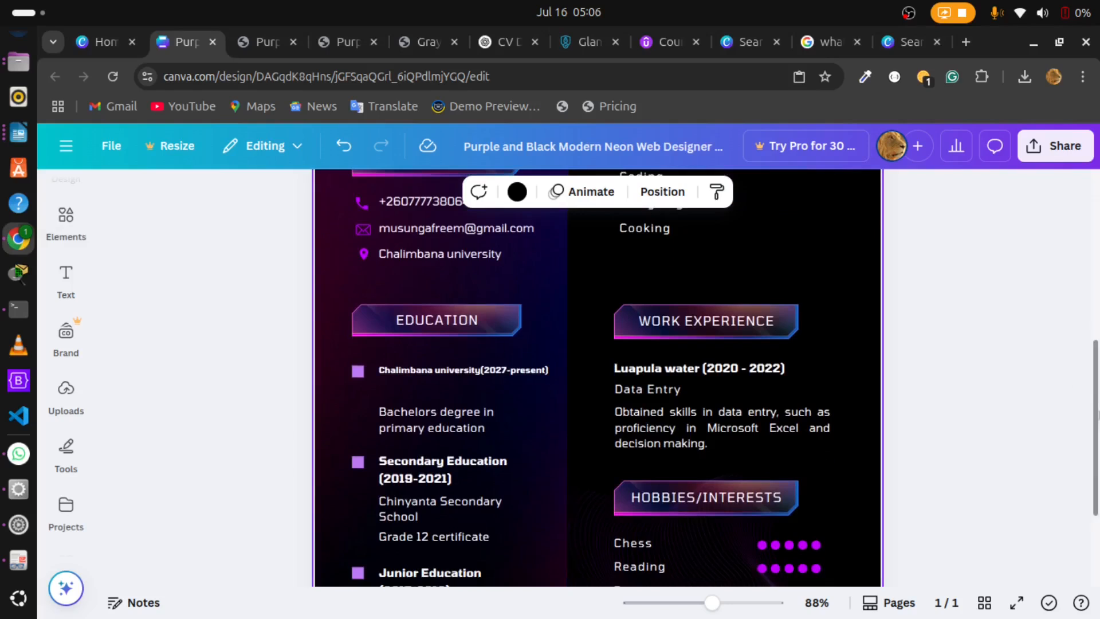
scroll(579, 292, down, 1)
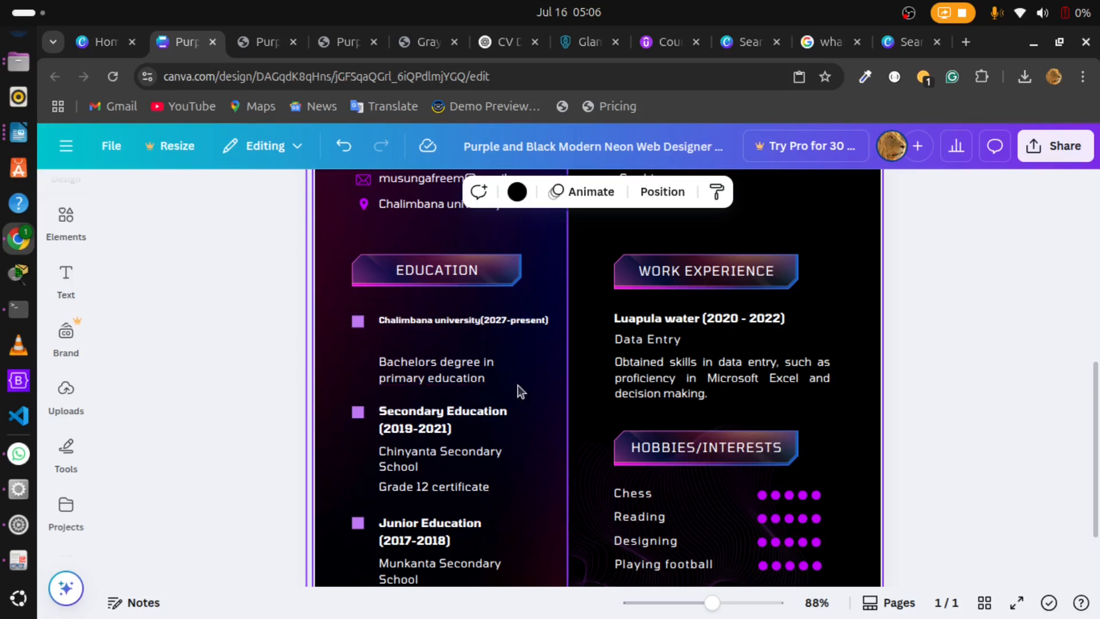
scroll(517, 385, down, 1)
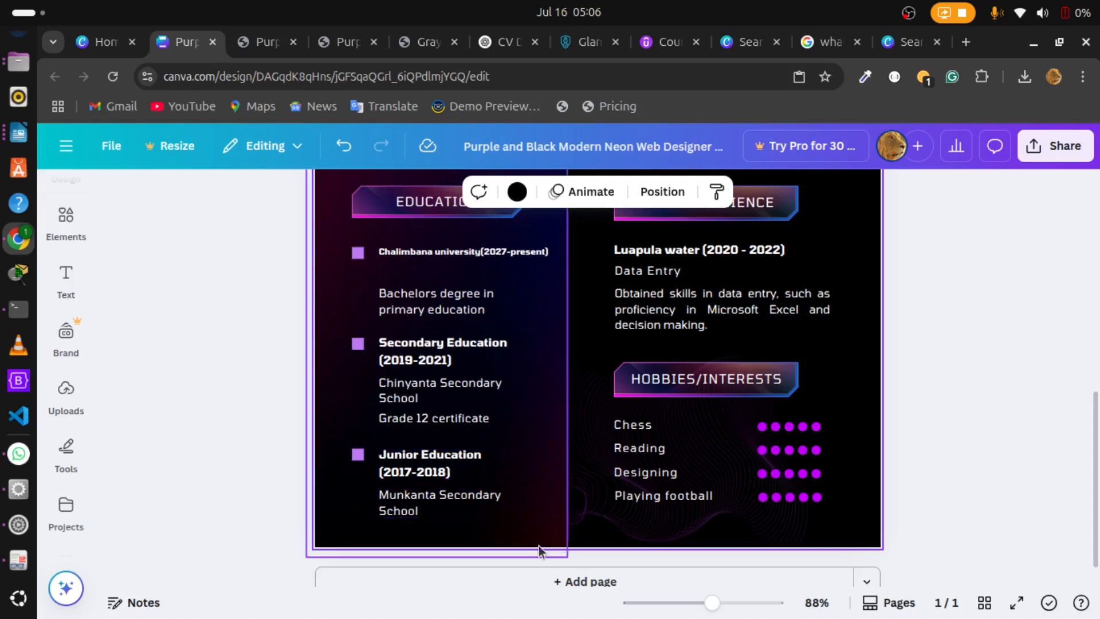
scroll(595, 378, down, 1)
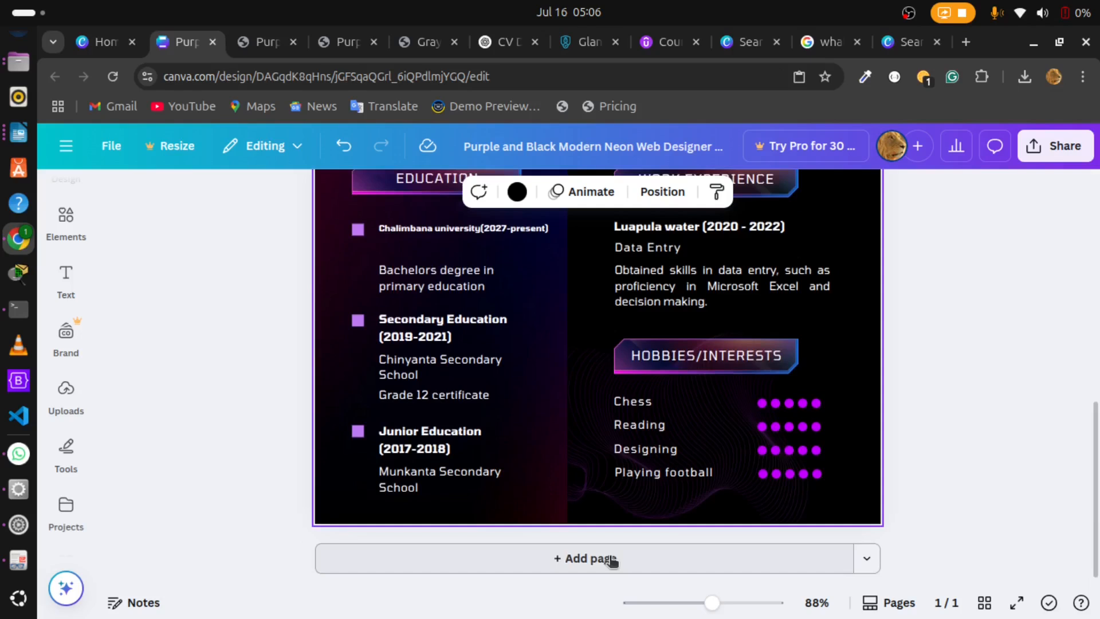
scroll(598, 355, up, 1)
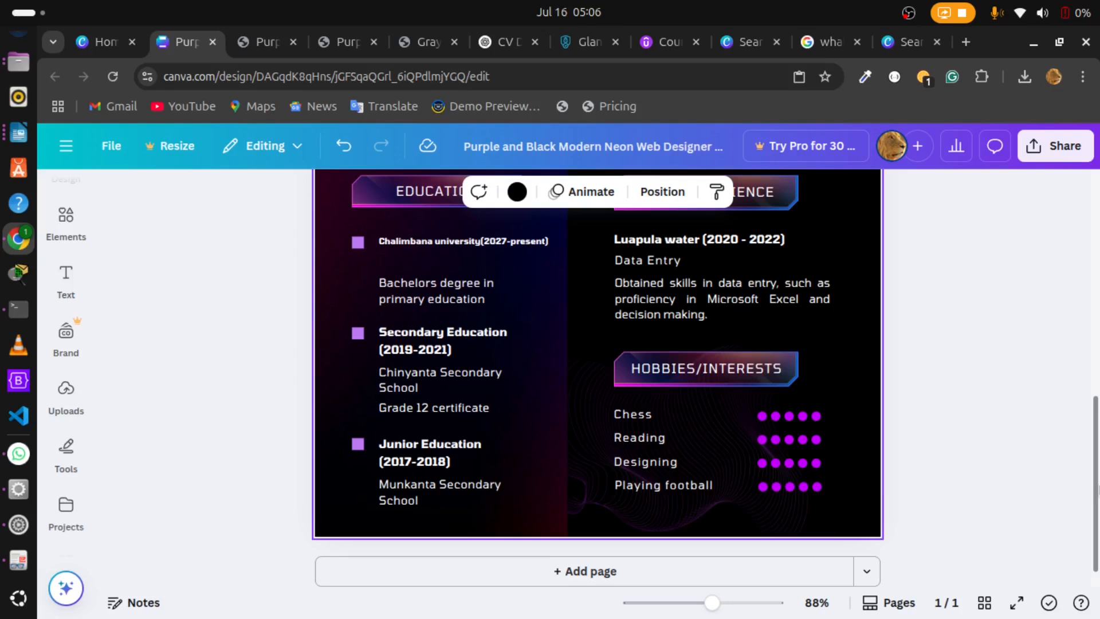
scroll(598, 356, up, 1)
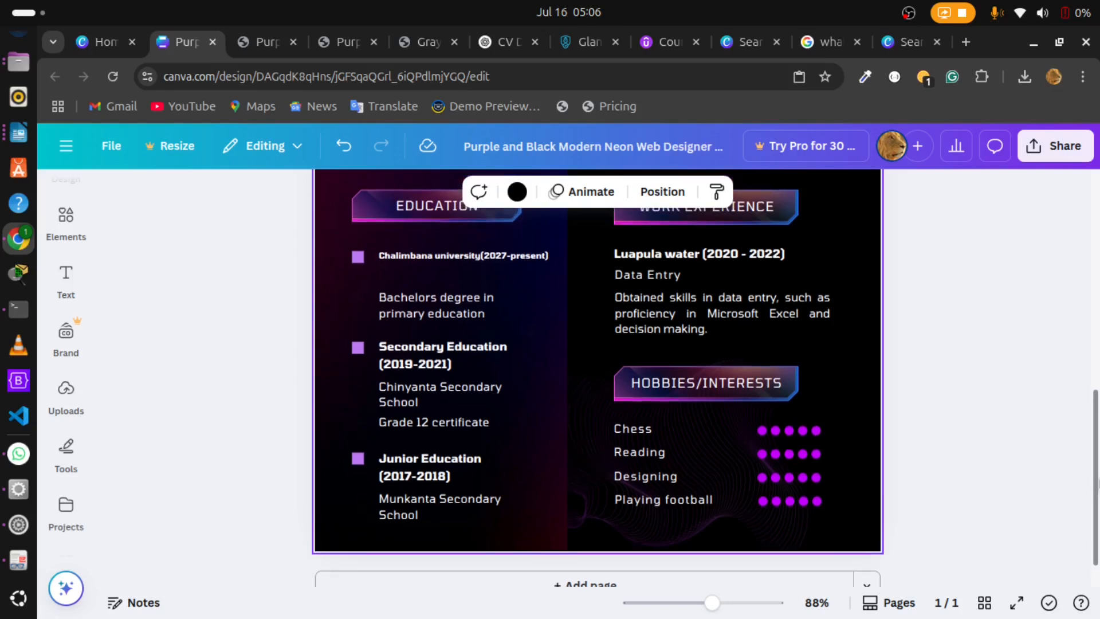
scroll(597, 355, down, 2)
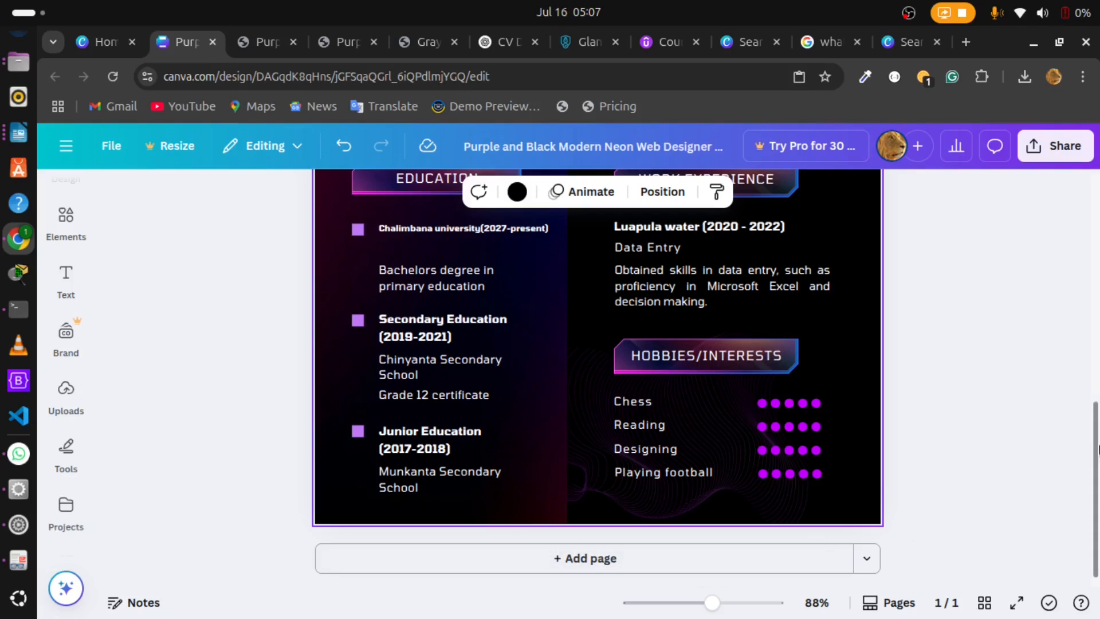
drag(1096, 450, 1097, 319)
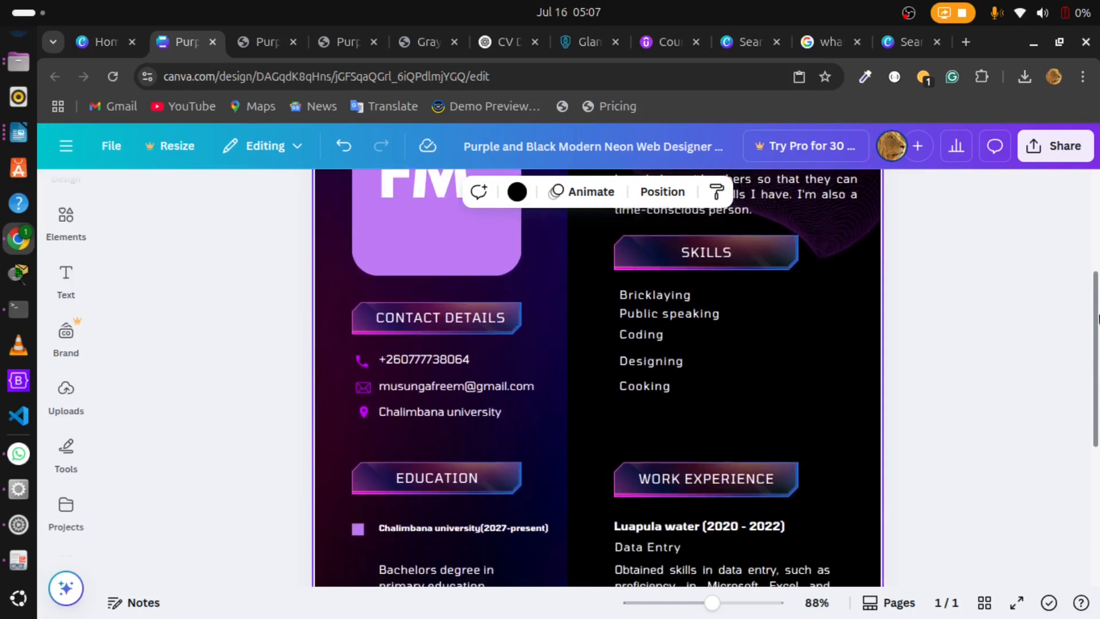
Step: Examine the Skills heading and its listed entries, selecting Designing, Coding and Cooking one after another
click(731, 253)
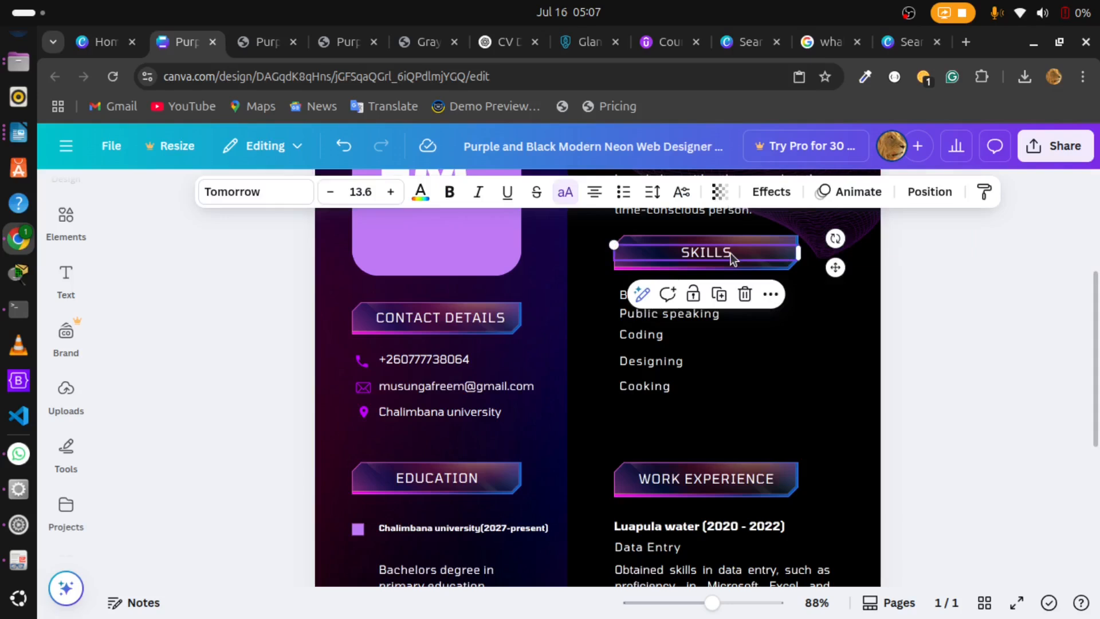
click(750, 373)
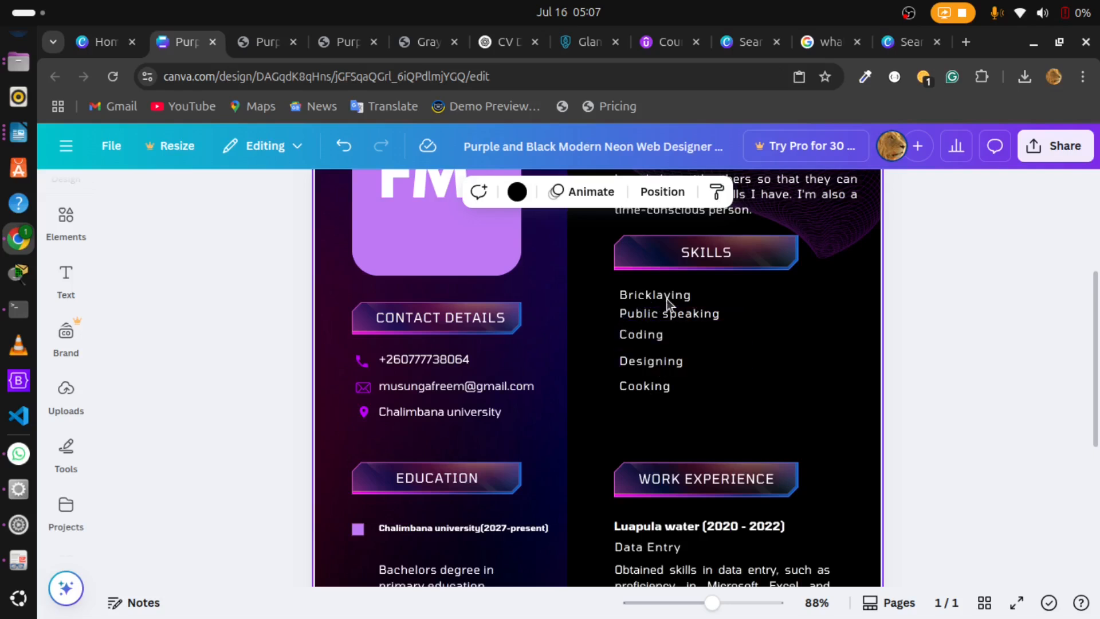
click(735, 318)
click(647, 362)
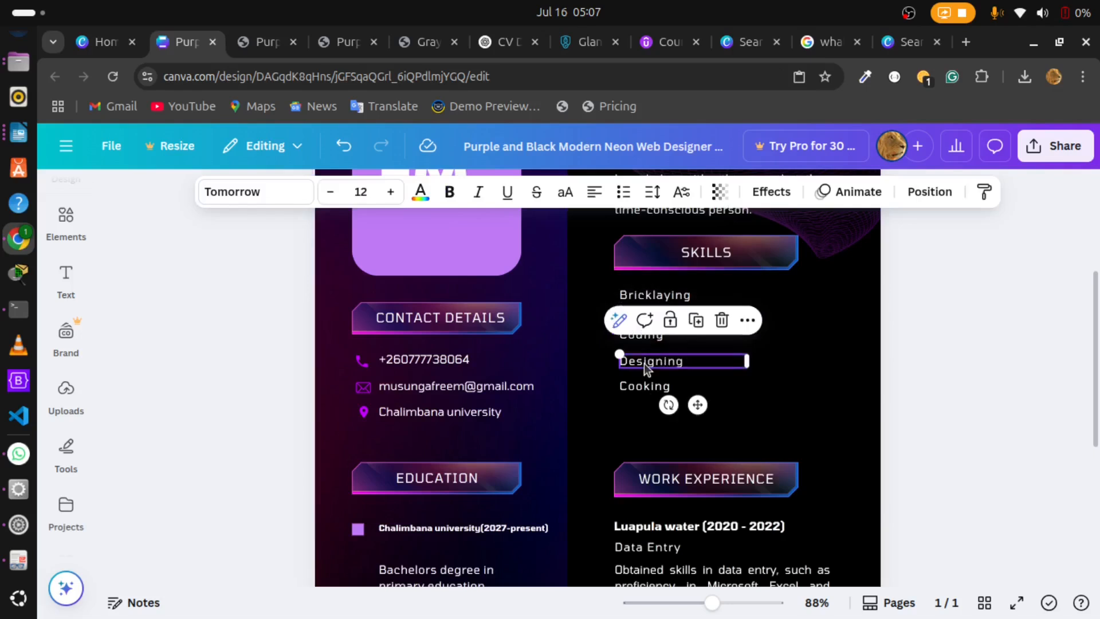
click(654, 342)
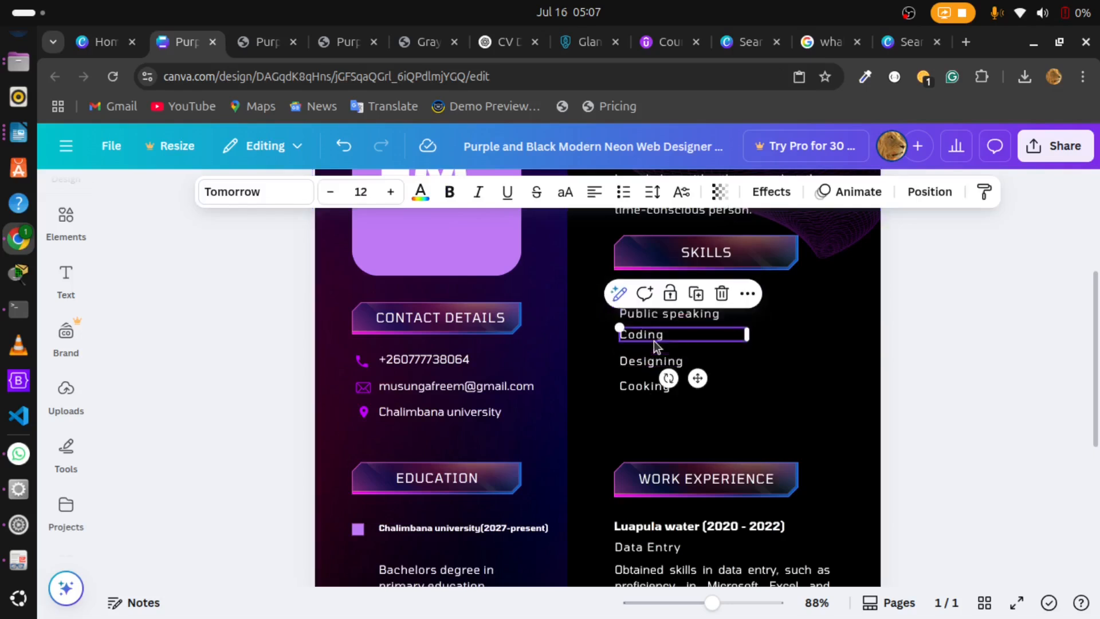
click(680, 391)
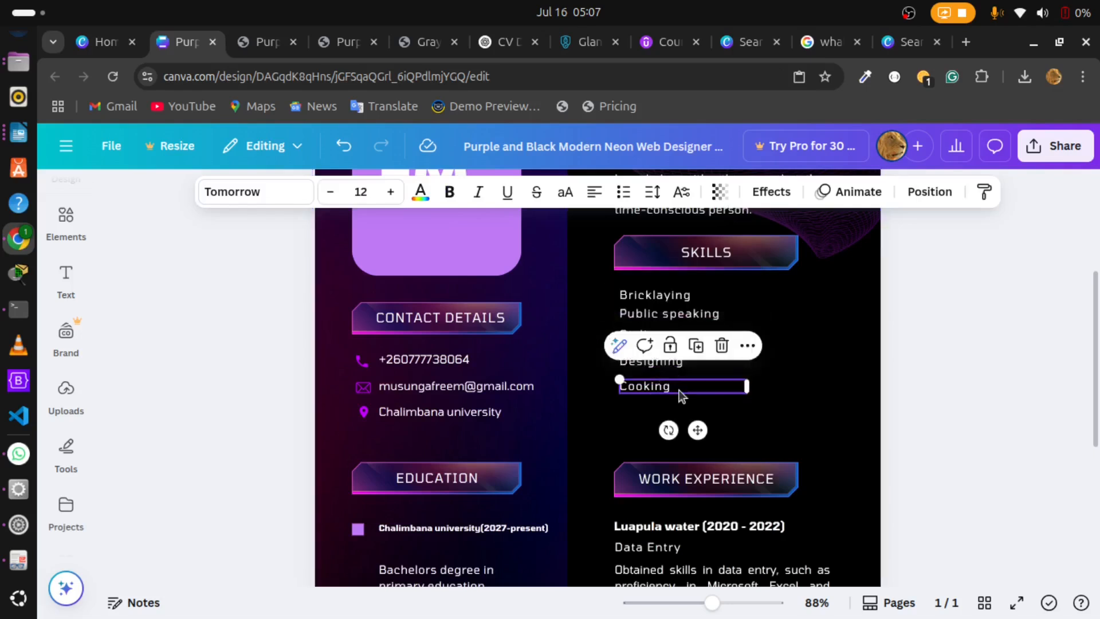
Step: Deselect the Cooking entry and examine the Work Experience section, selecting its heading and reading the entry for Luapula water
click(799, 364)
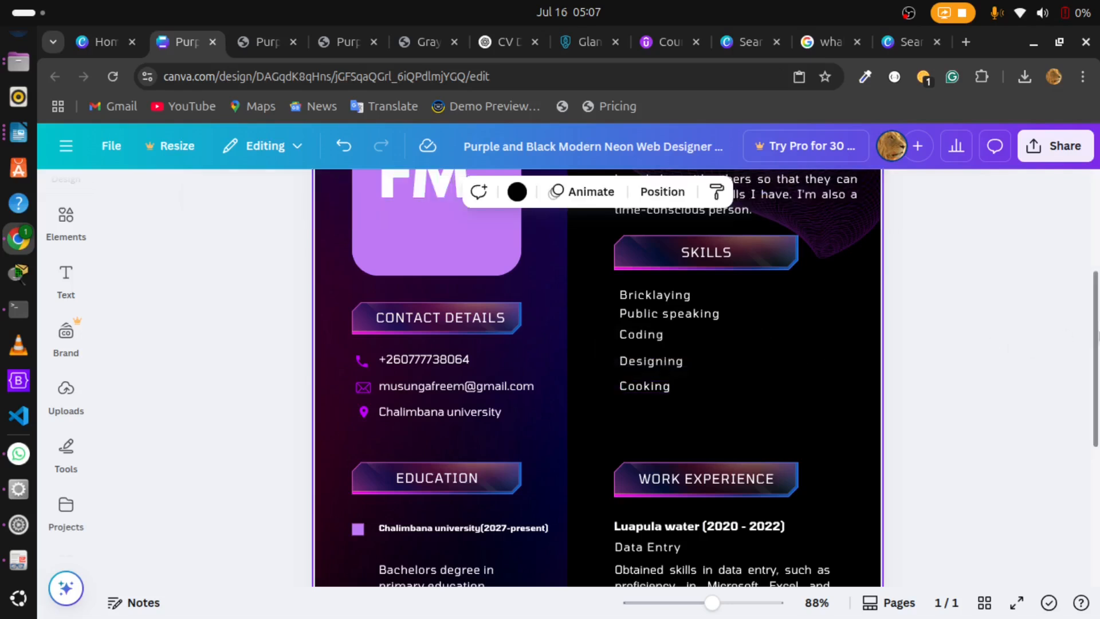
mouse_move(1095, 337)
mouse_down()
mouse_move(1094, 358)
mouse_move(1093, 342)
mouse_up()
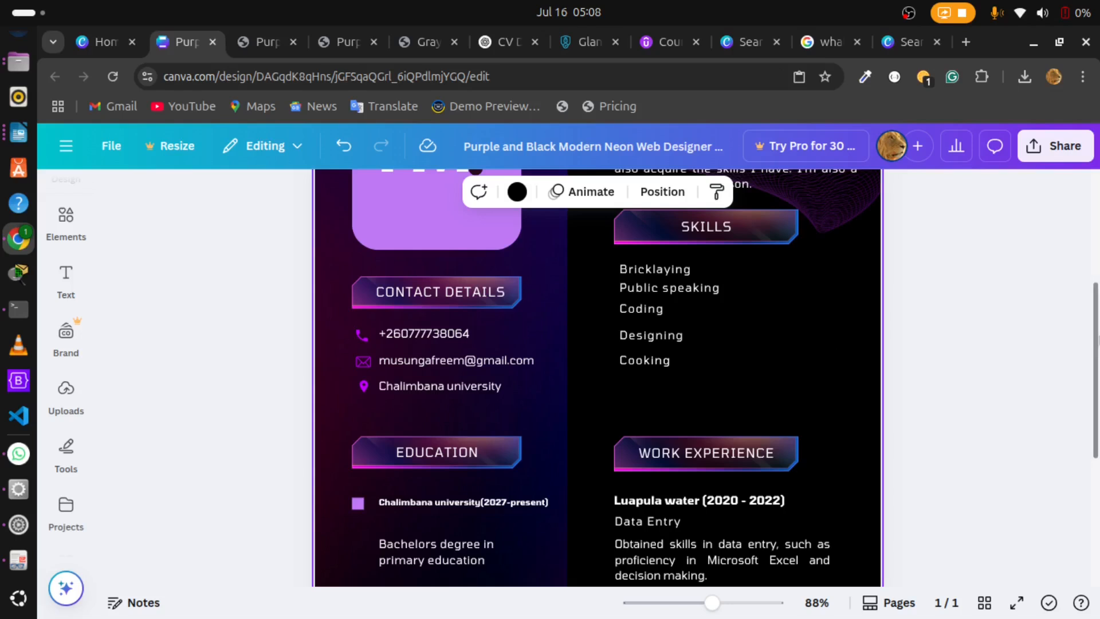
scroll(840, 361, down, 2)
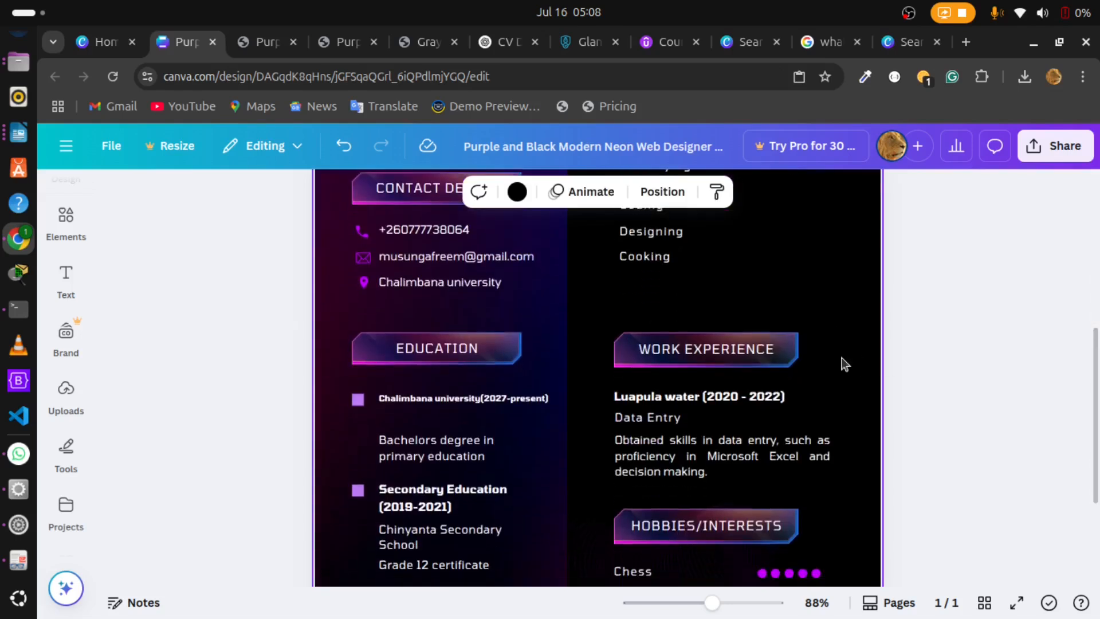
click(1026, 328)
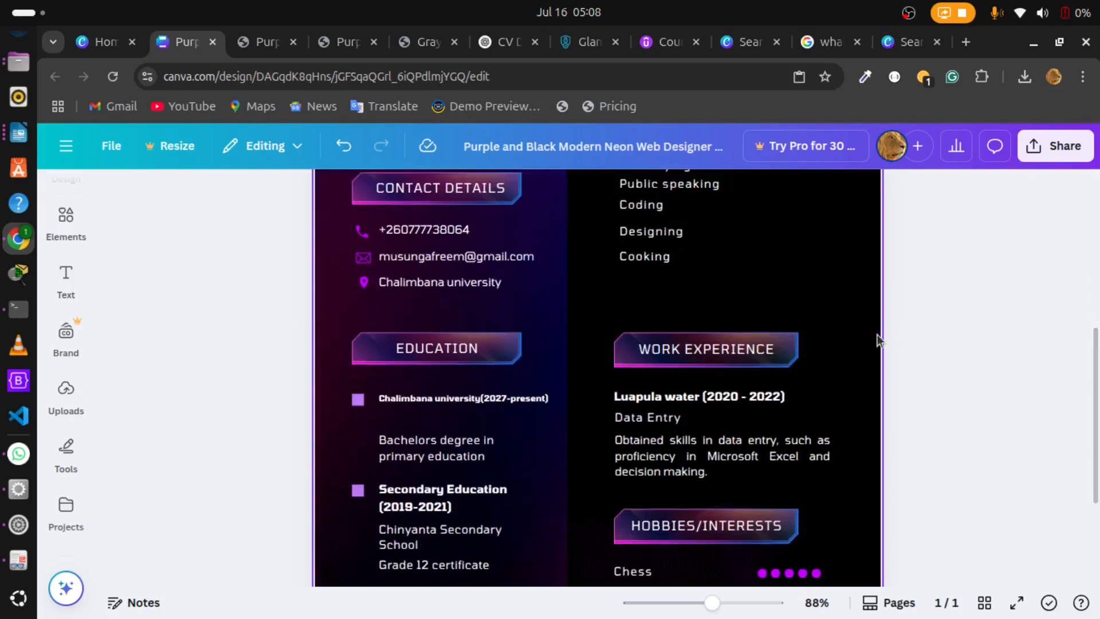
click(804, 307)
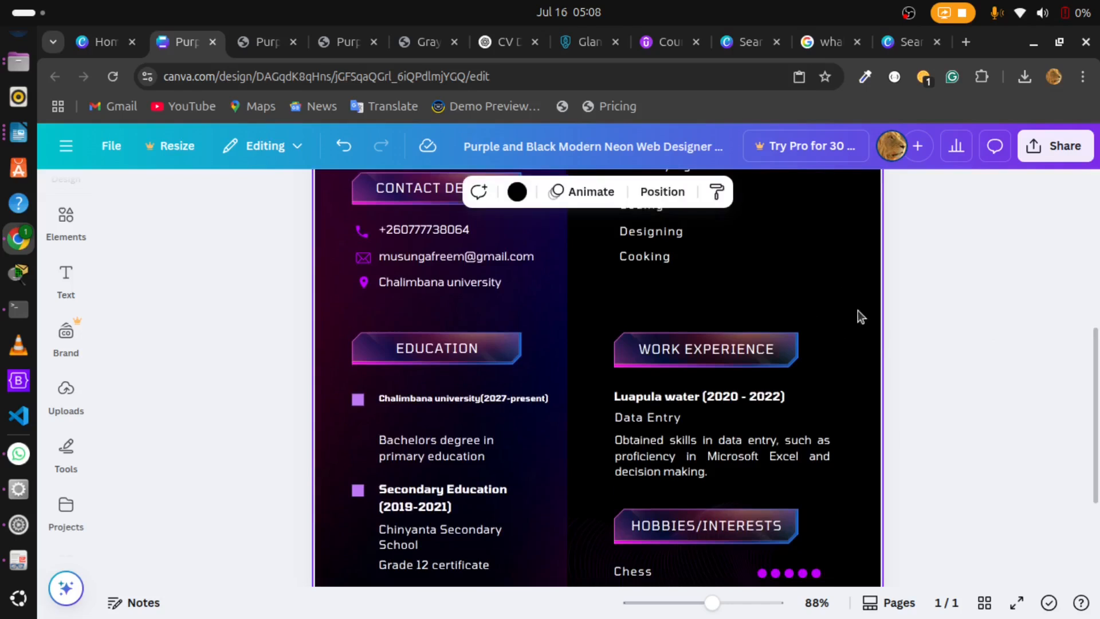
scroll(714, 314, down, 1)
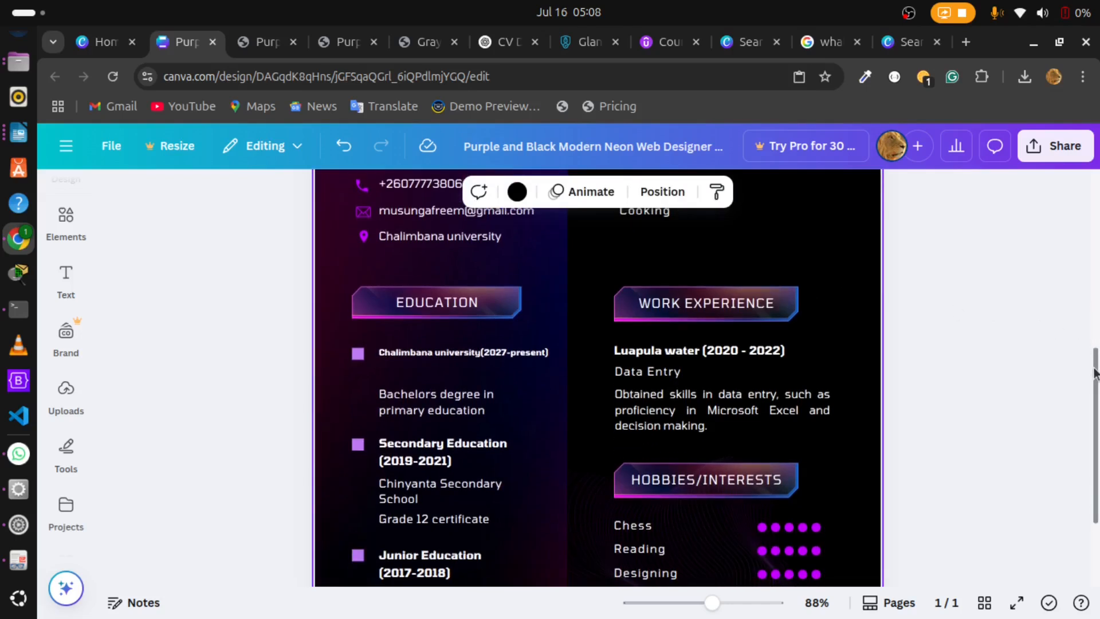
click(710, 311)
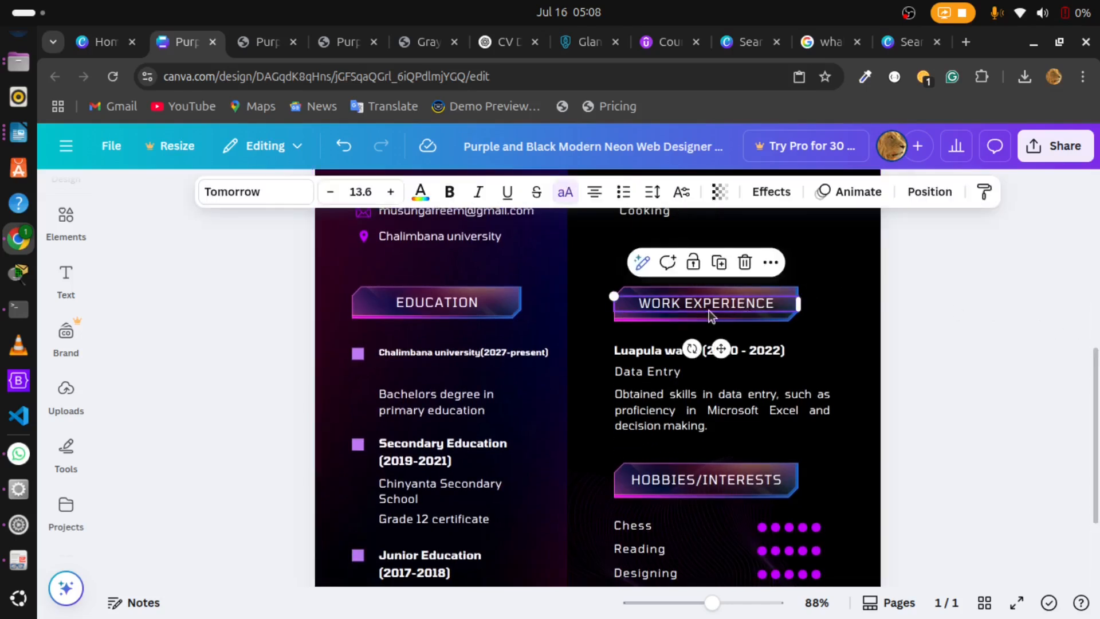
click(658, 334)
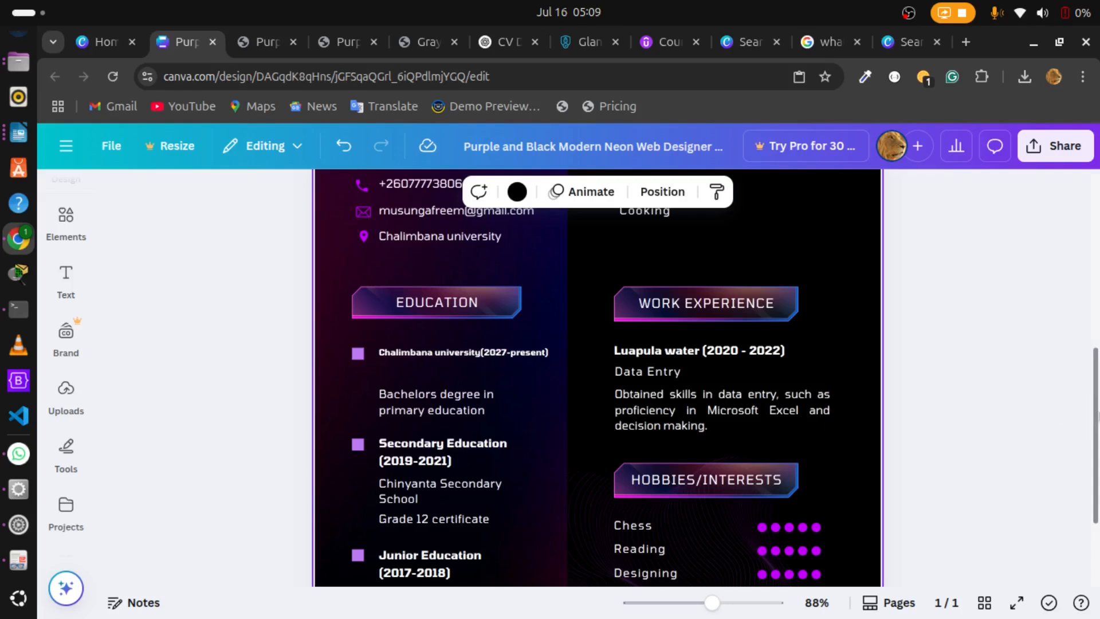
Step: Review the finished CV from the hobbies and education sections back up to the name and profile summary
scroll(1097, 412, down, 3)
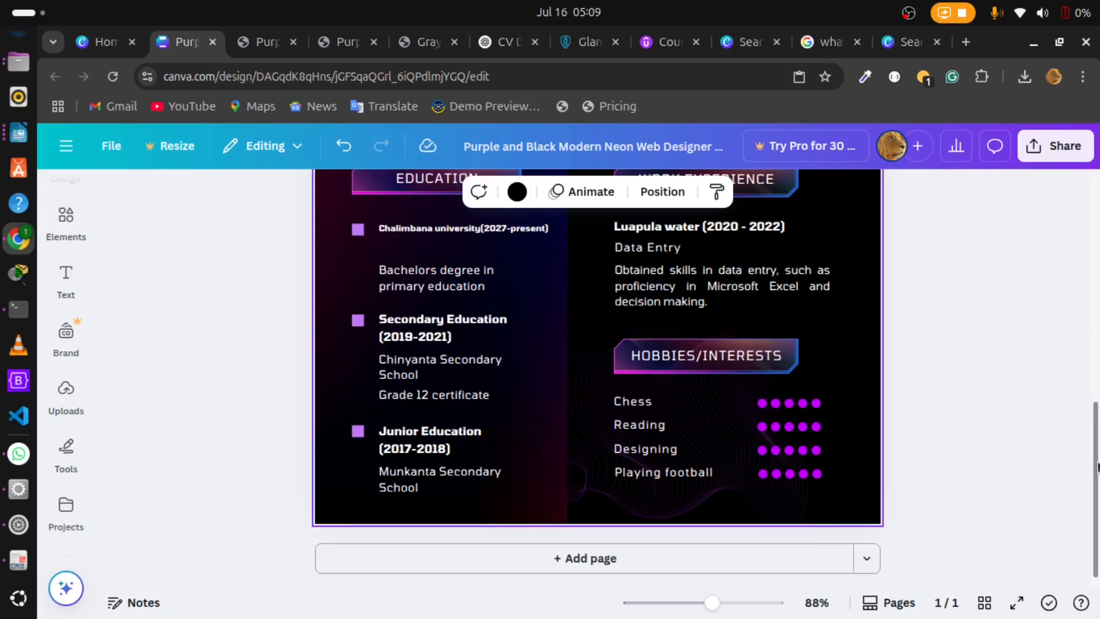
scroll(1096, 467, up, 5)
mouse_move(1098, 293)
mouse_down()
mouse_move(1099, 253)
mouse_move(1099, 287)
mouse_up()
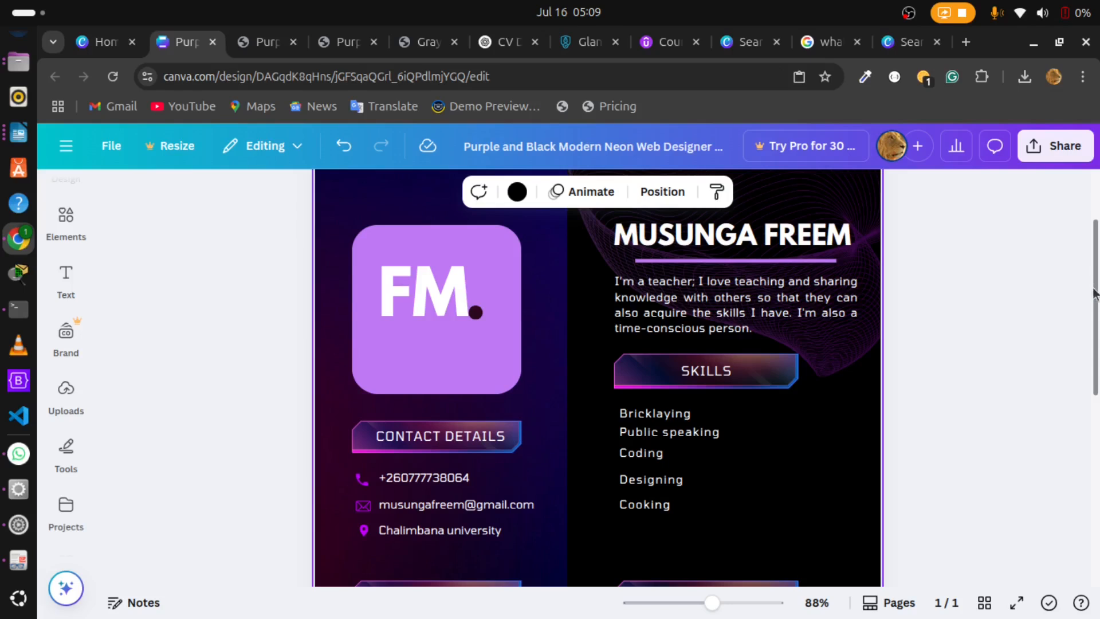
mouse_move(1095, 292)
mouse_down()
mouse_move(1096, 393)
mouse_move(1097, 312)
mouse_up()
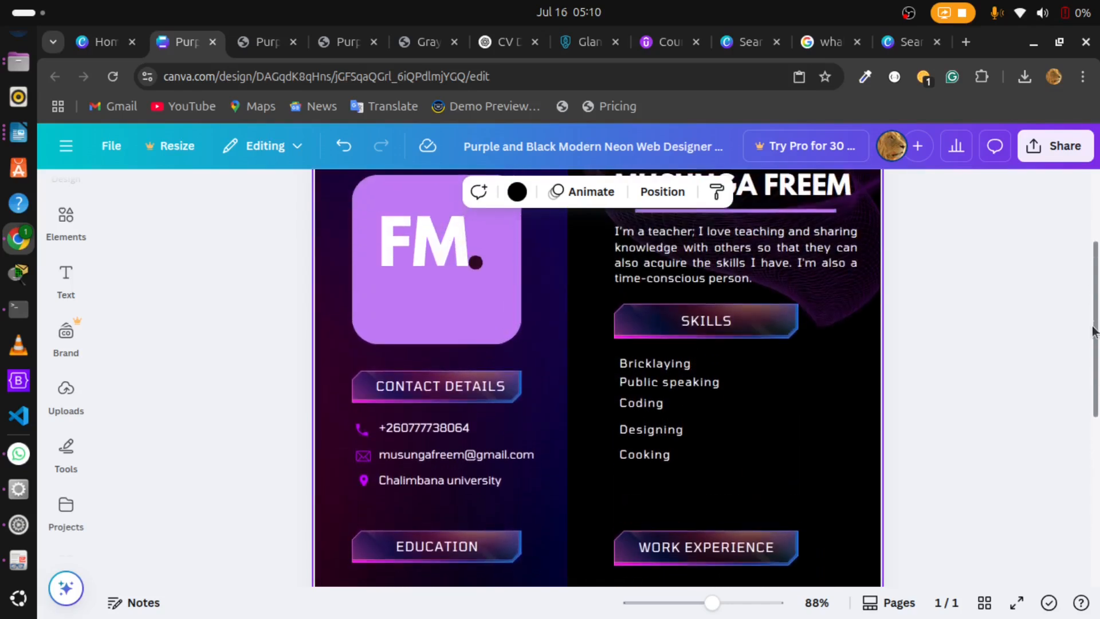
drag(1097, 343, 1098, 496)
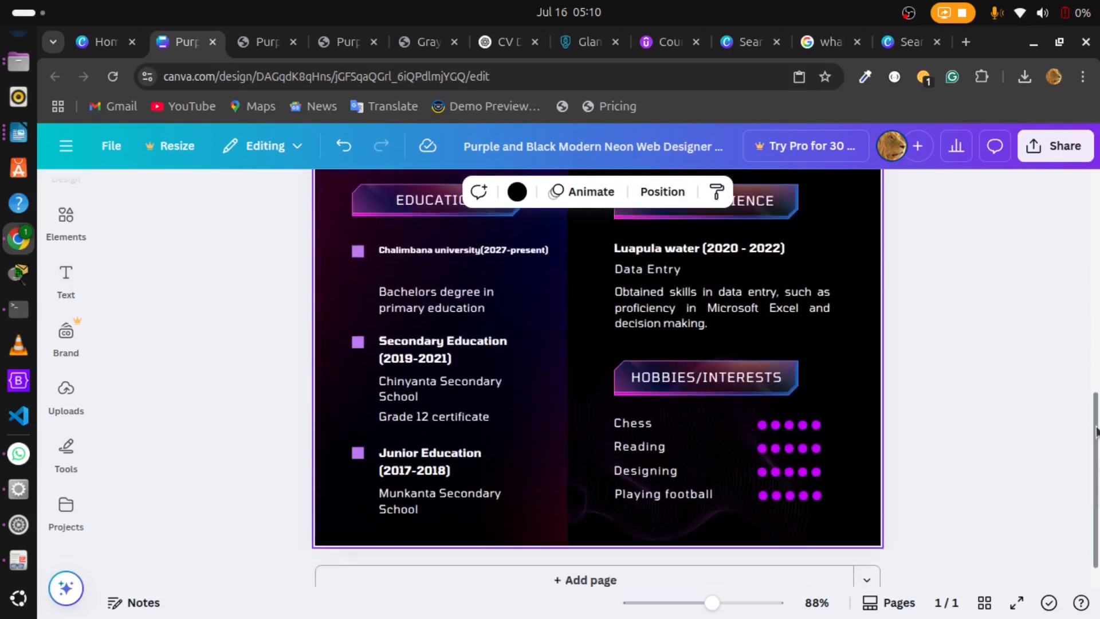
drag(1096, 434, 1096, 444)
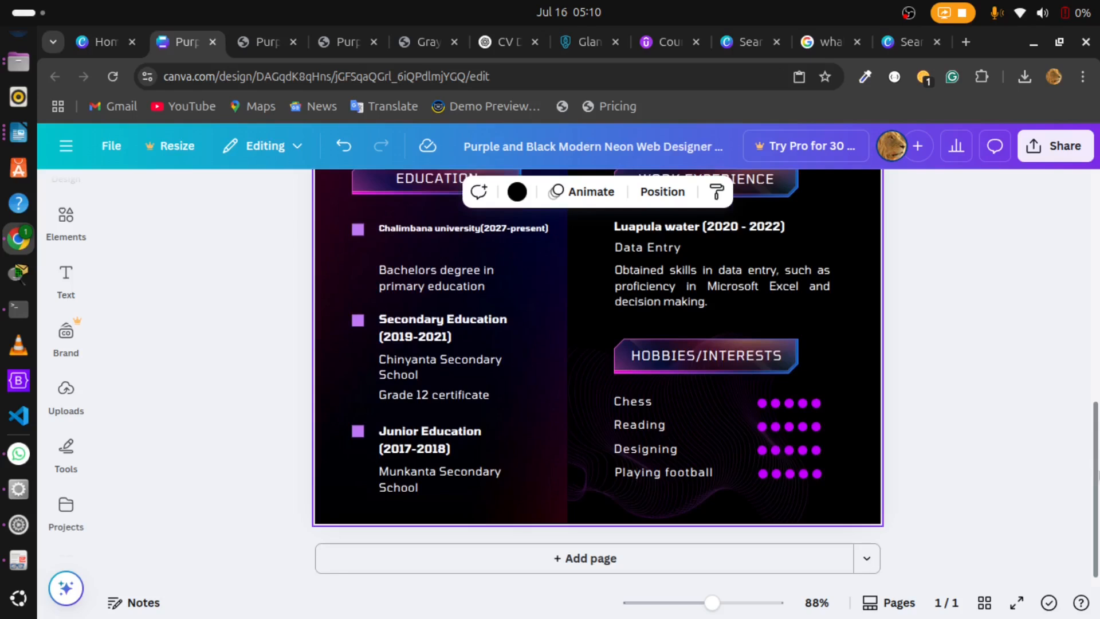
drag(1096, 454, 1097, 295)
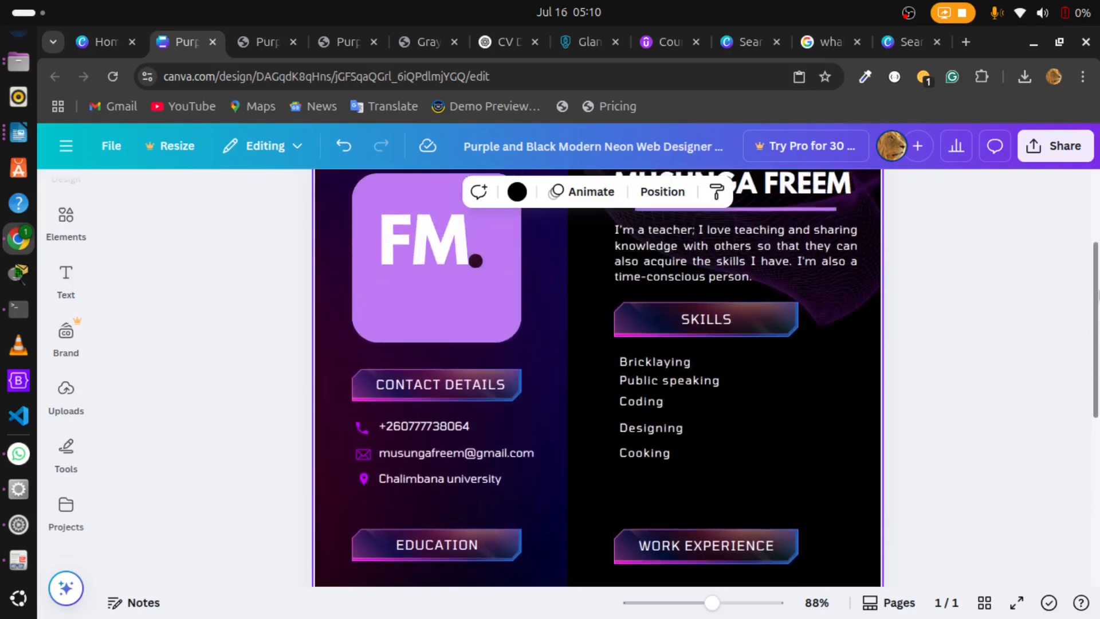
drag(1097, 295, 1097, 252)
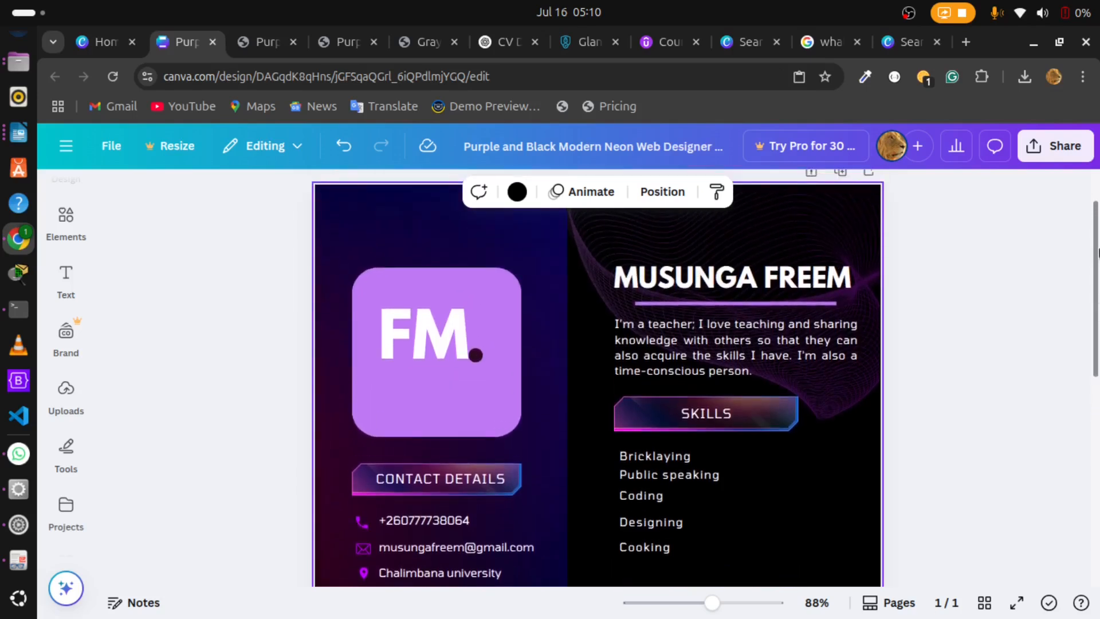
Step: Download the CV as a PDF Standard file and request the finished export once more from its fallback link
click(1069, 158)
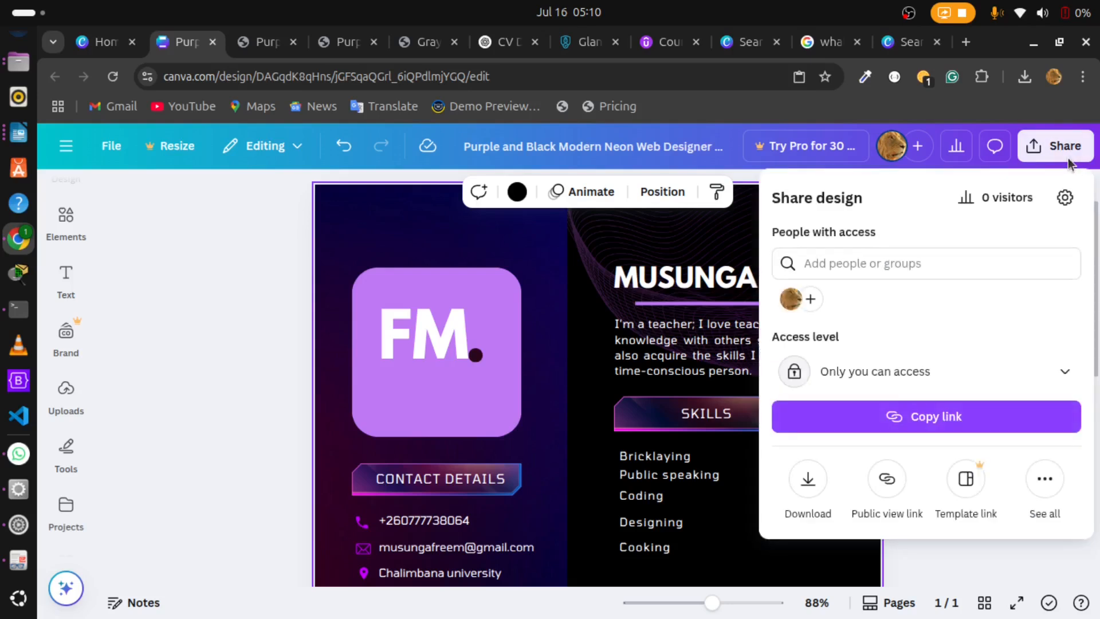
click(814, 484)
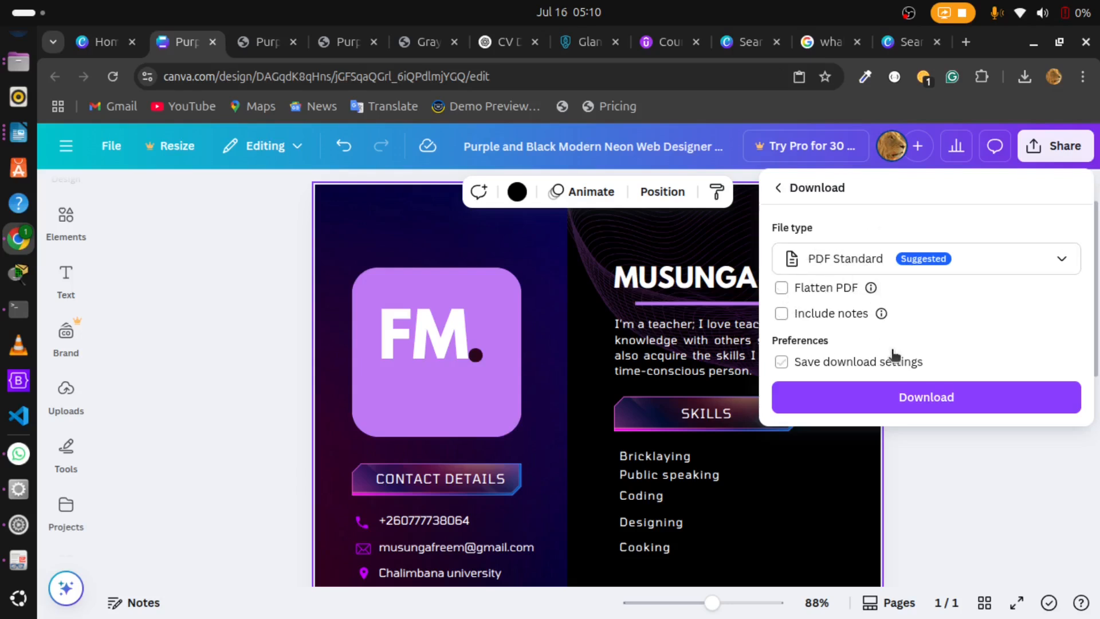
click(871, 398)
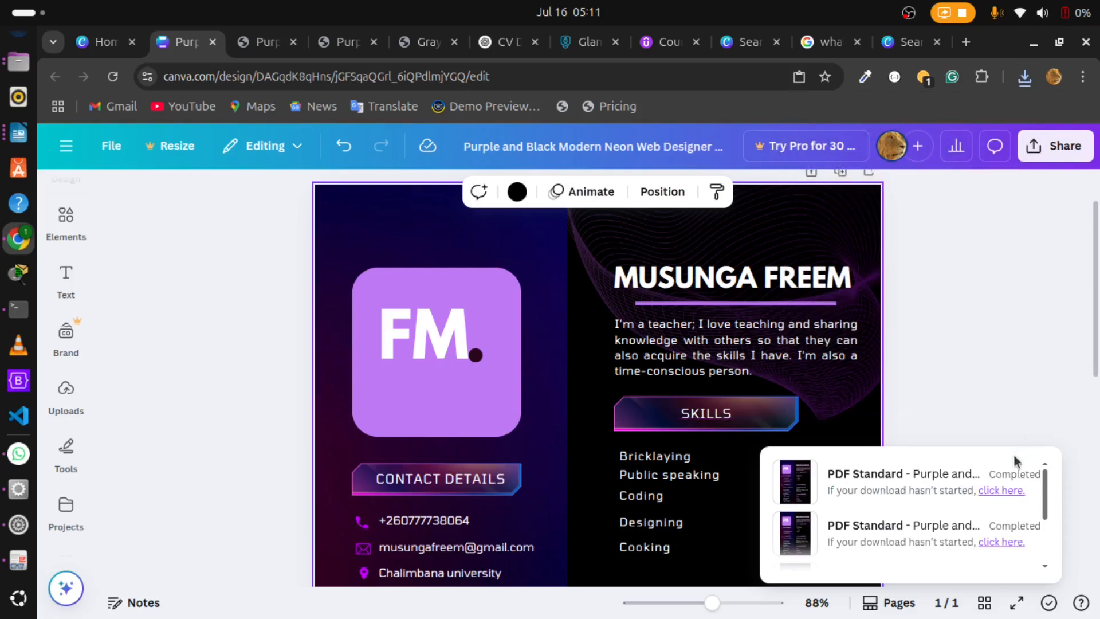
click(1001, 491)
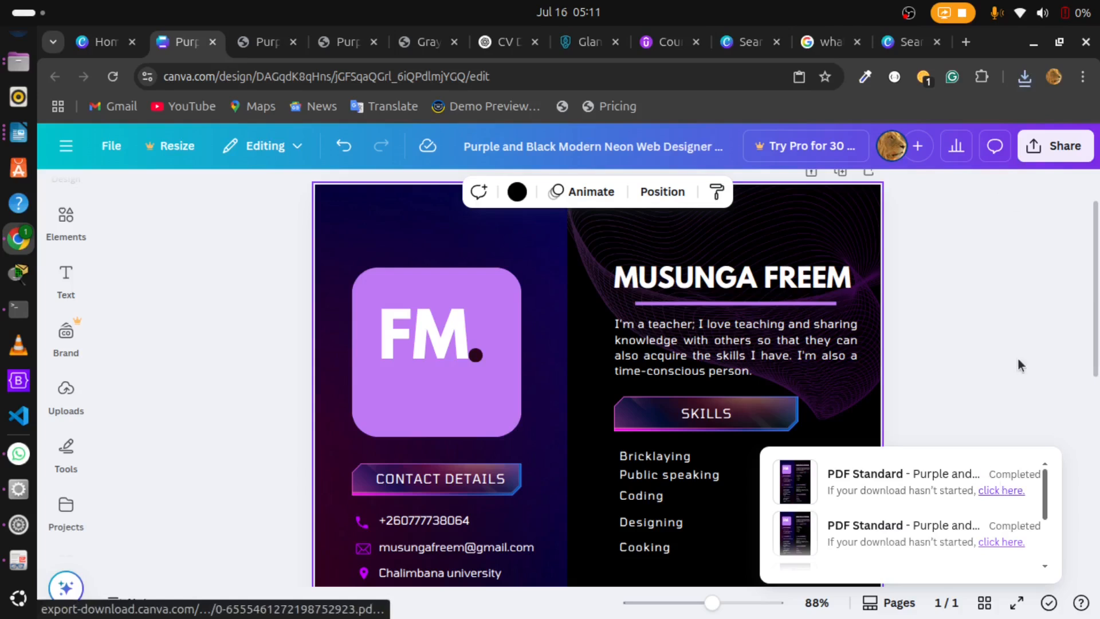
Step: Open the downloaded "Purple and Black Modern Neon Web Designer Resume (4).pdf" and review the whole page from profile summary to hobbies
click(1018, 84)
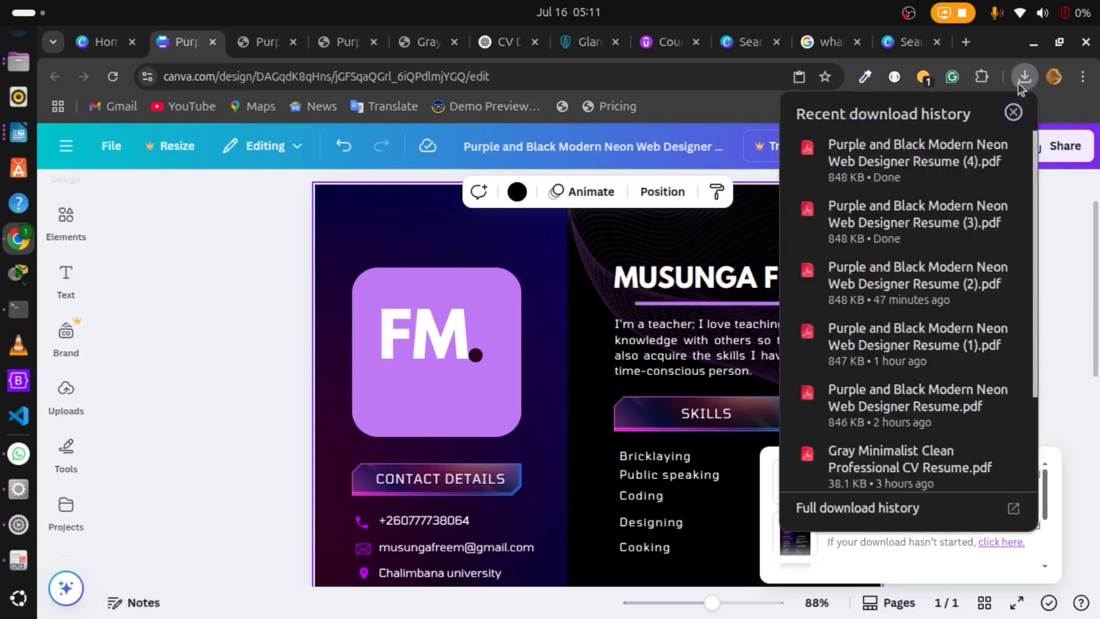
click(907, 147)
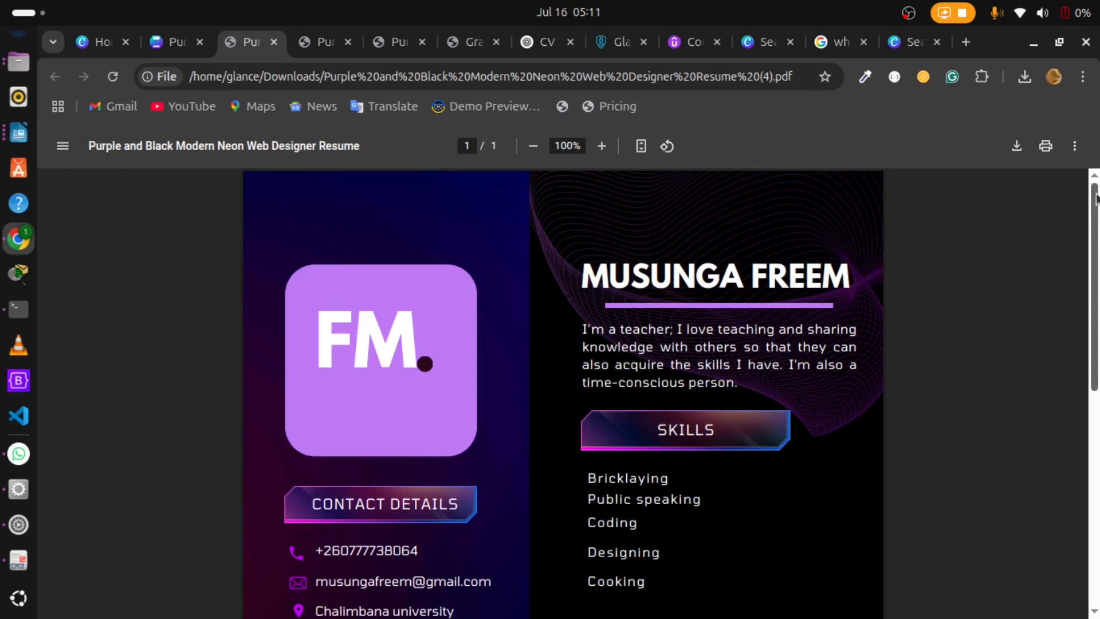
mouse_move(1095, 197)
mouse_down()
mouse_move(1096, 309)
mouse_move(1095, 201)
mouse_up()
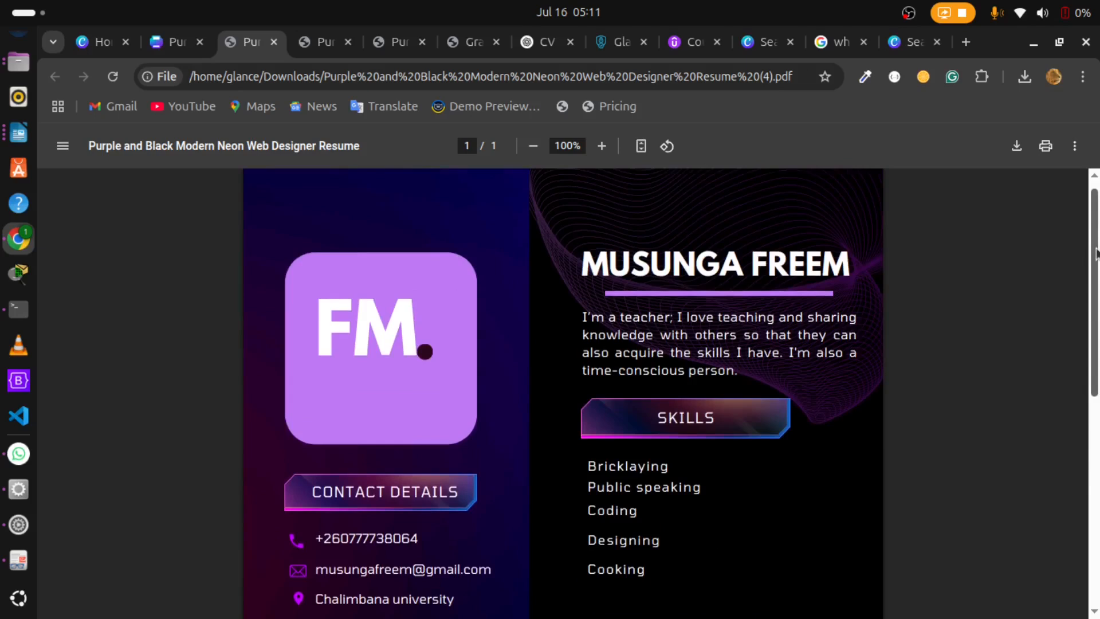
drag(1096, 250, 1097, 430)
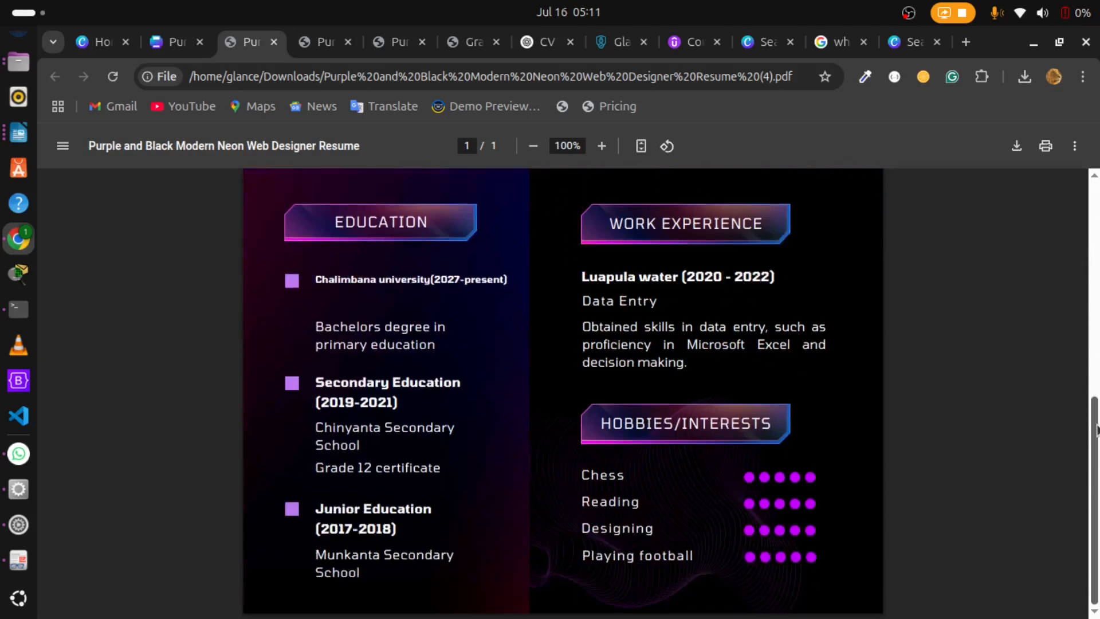
drag(1097, 476, 1095, 241)
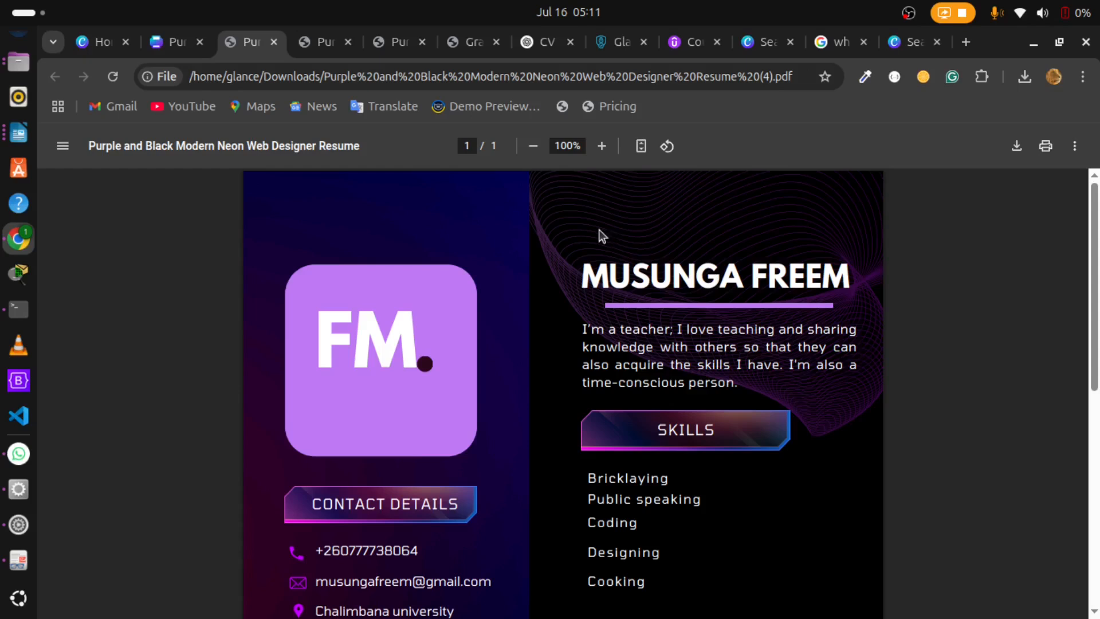
scroll(1095, 265, down, 1)
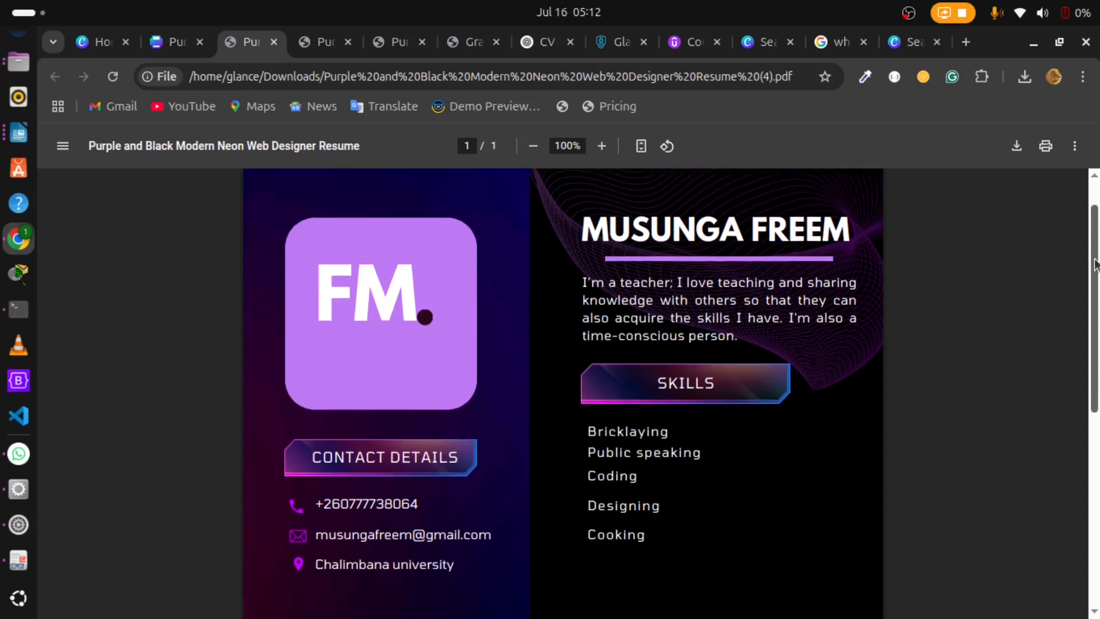
drag(1094, 264, 1096, 224)
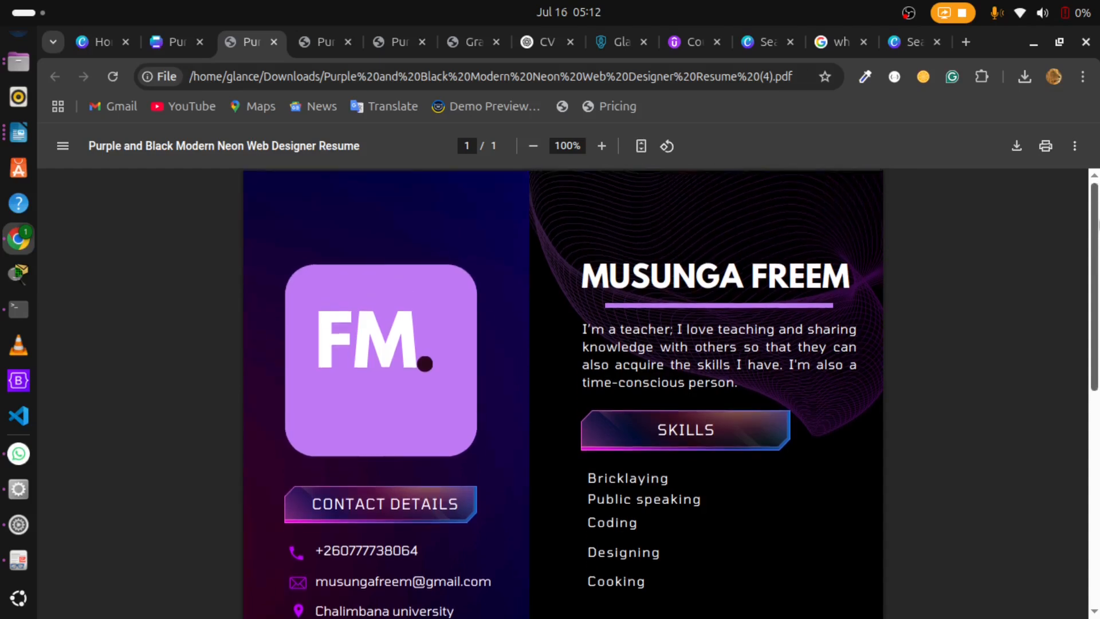